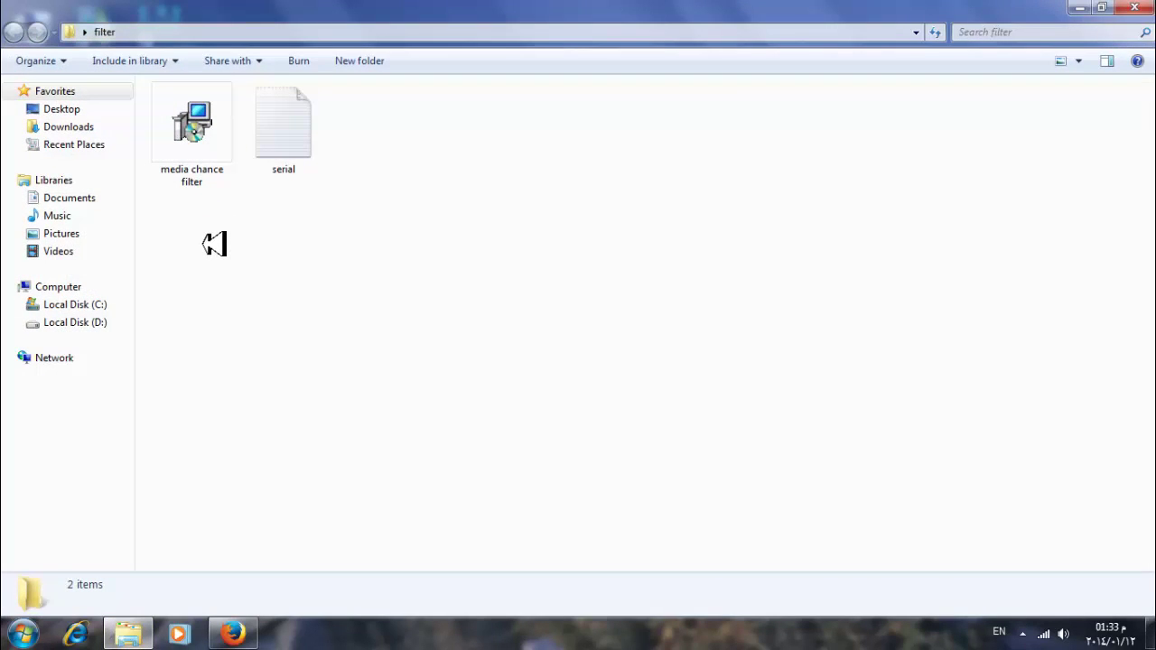
click(221, 162)
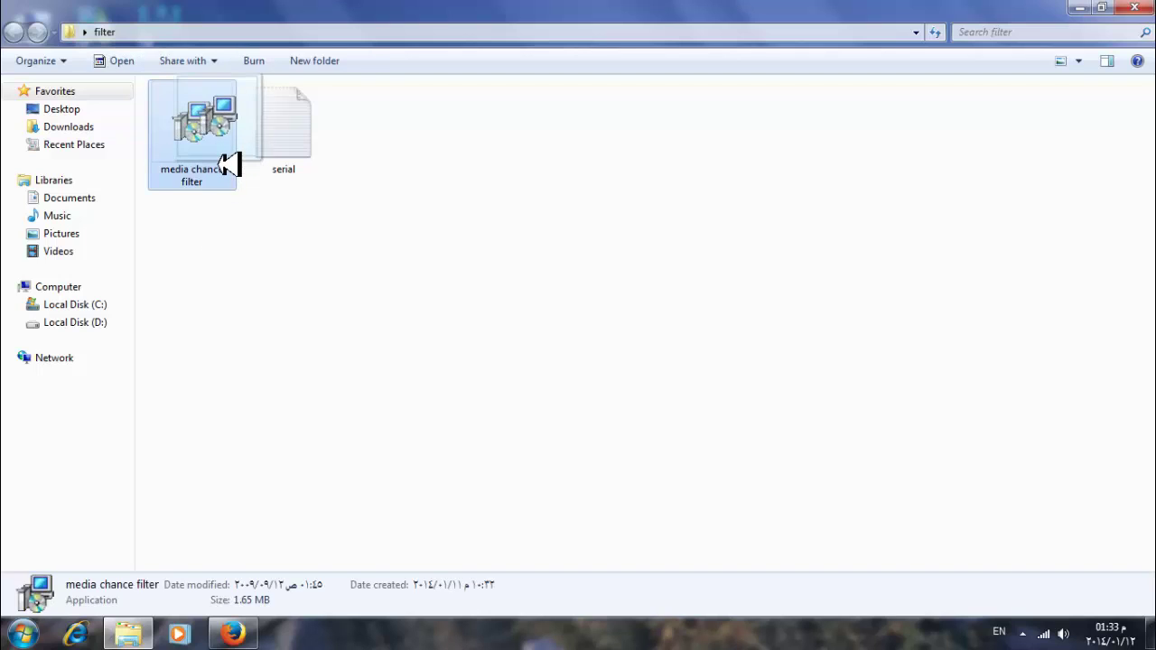
click(298, 157)
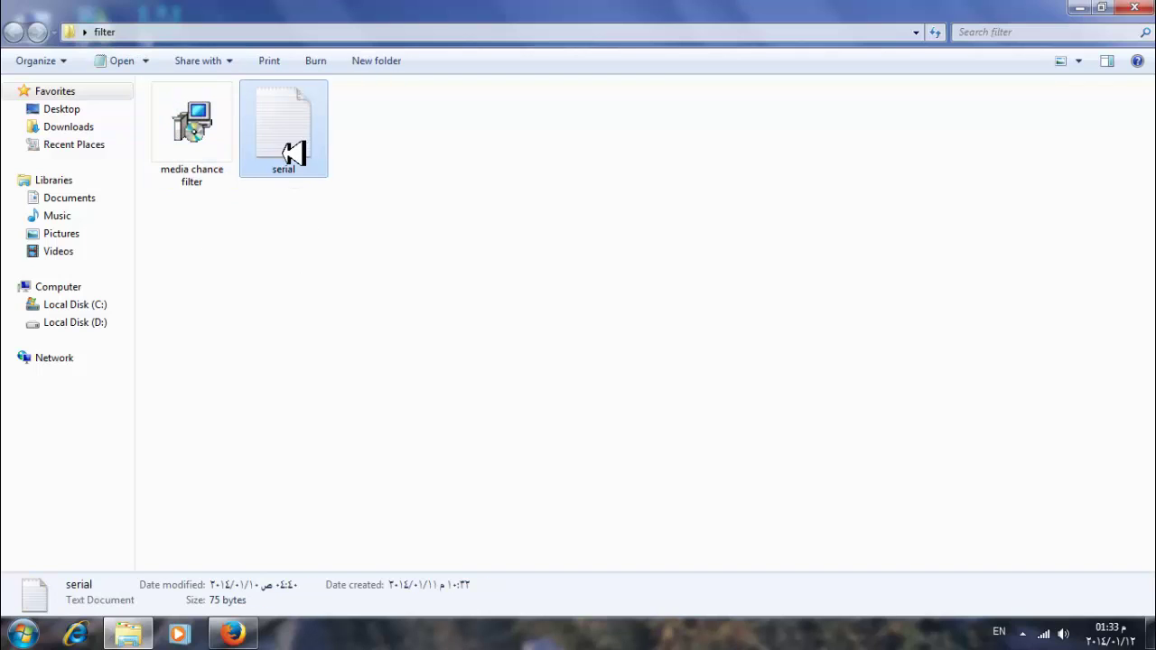
click(260, 271)
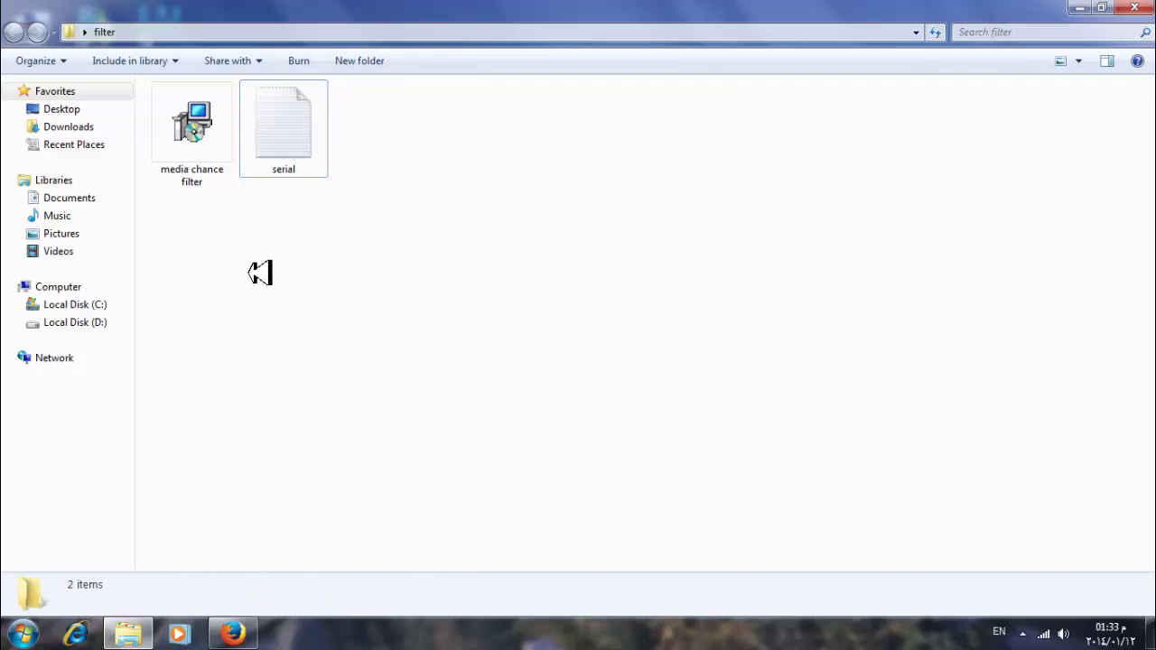
- Run the media chance filter installer and install the DCE Tools plug-ins into Adobe Photoshop 12.0
click(207, 163)
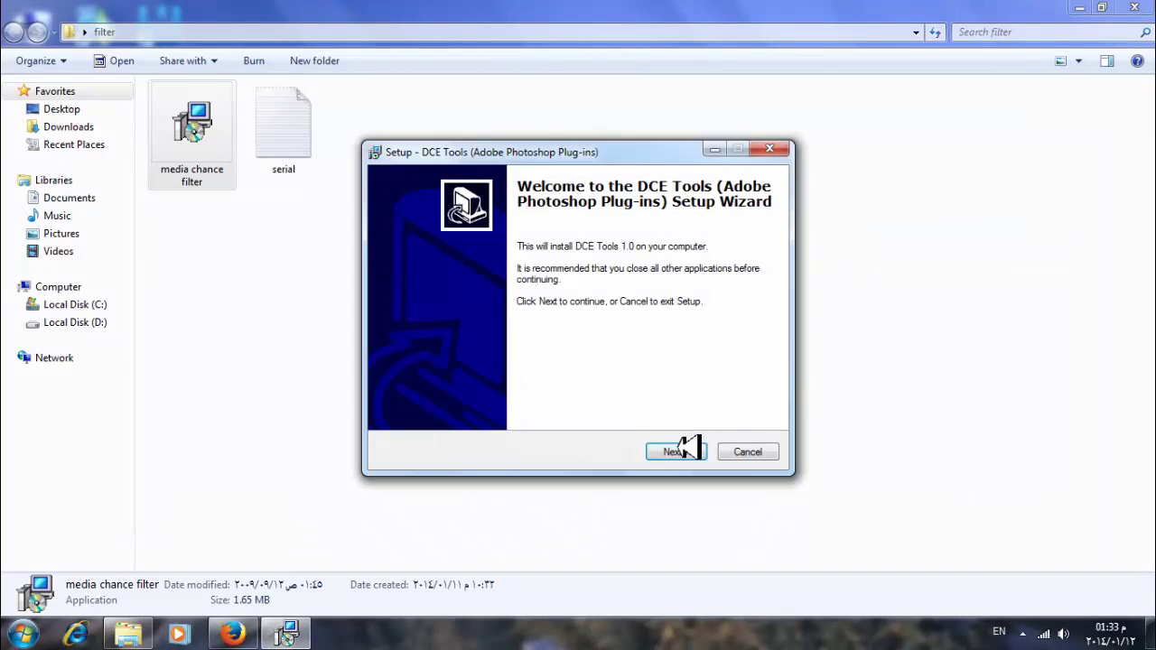
click(680, 452)
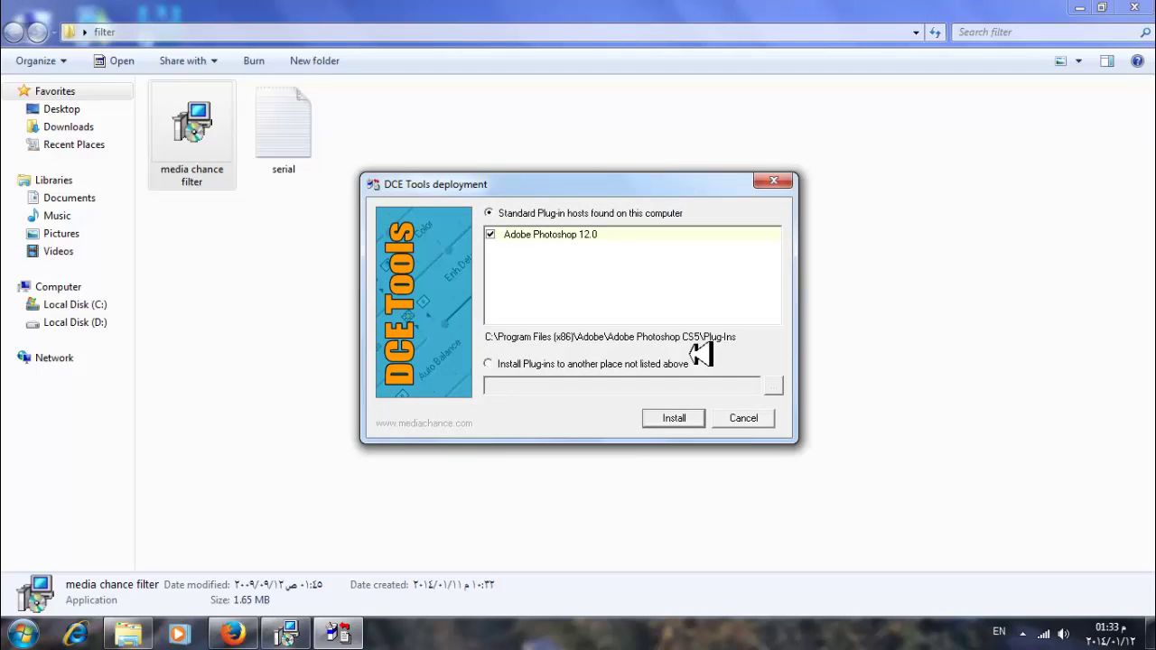
click(675, 419)
click(684, 455)
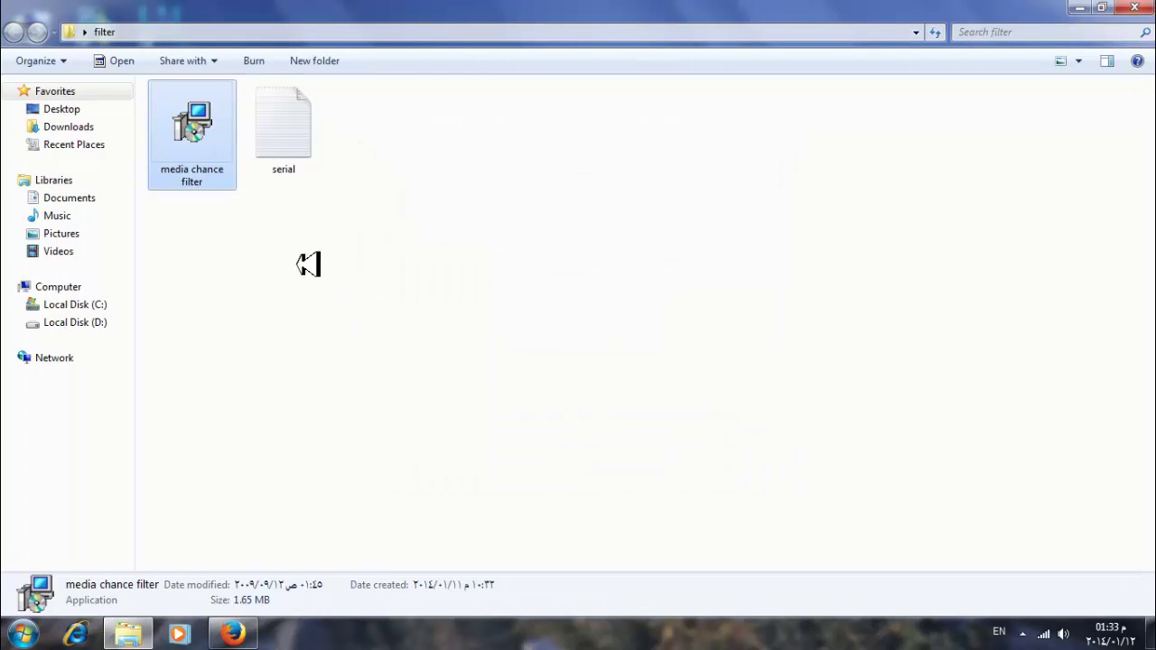
- Minimize the filter folder window and launch Adobe Photoshop from the desktop
click(135, 635)
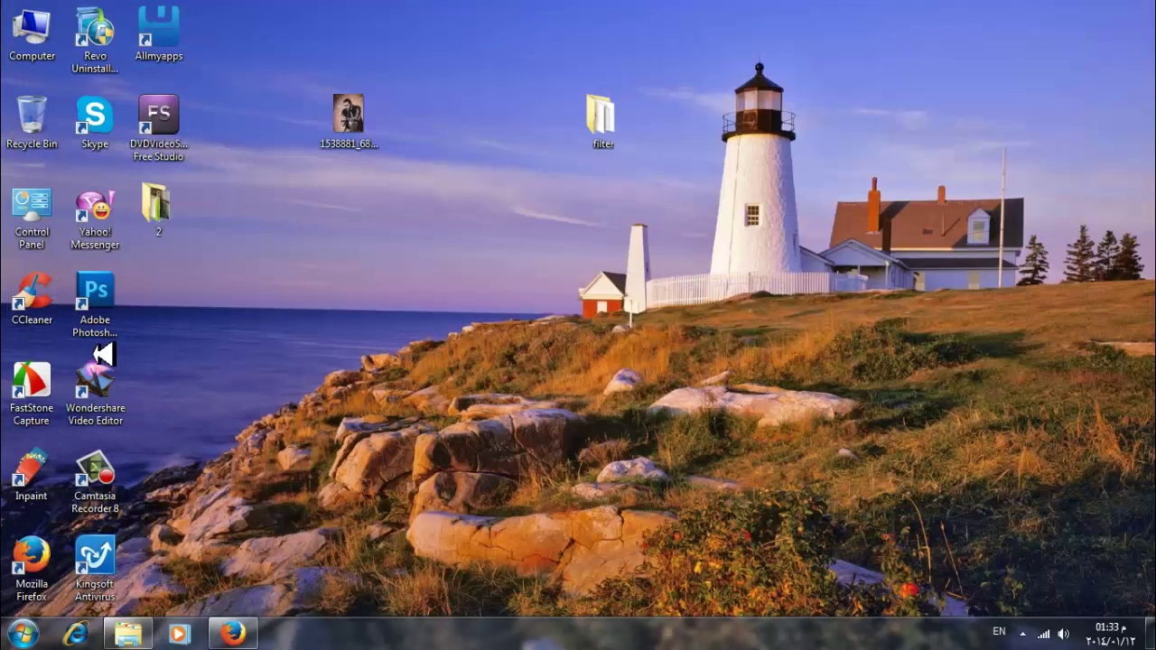
double_click(115, 323)
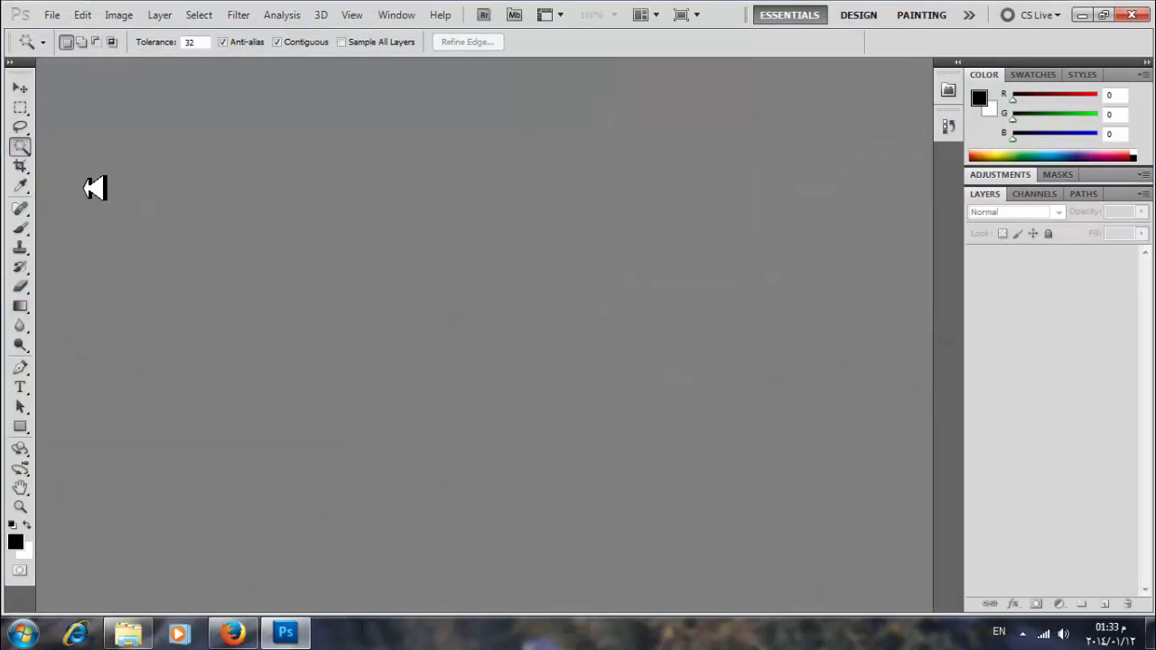
click(242, 16)
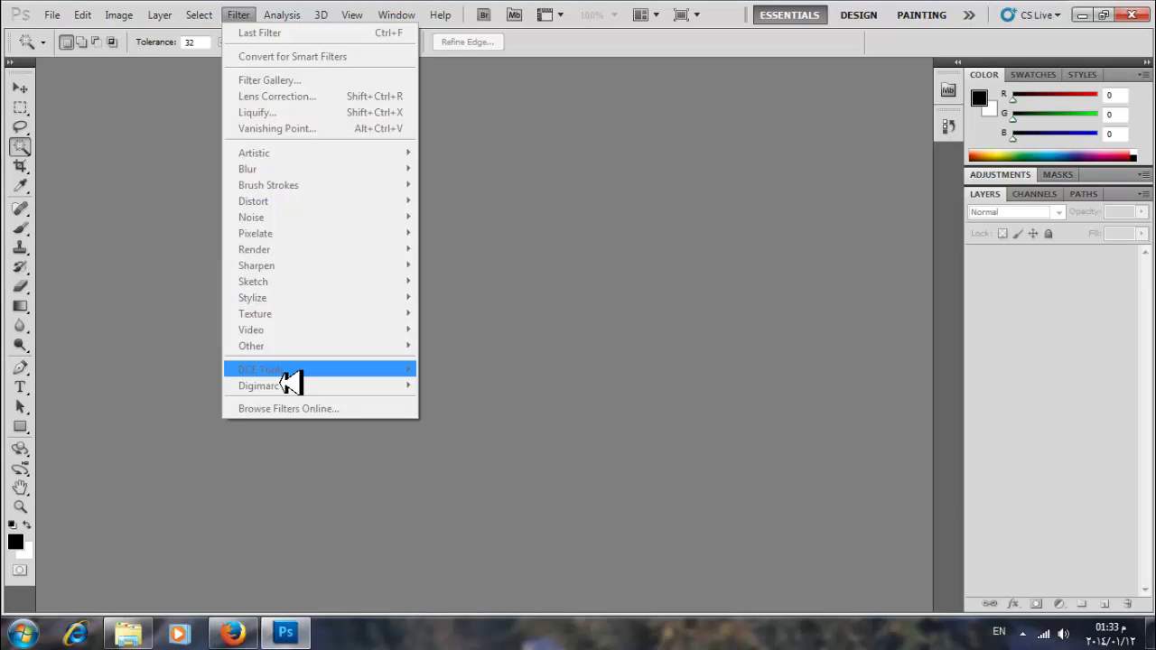
- Open the JPG photo of the kneeling man with the microphone from the Desktop
mouse_move(49, 18)
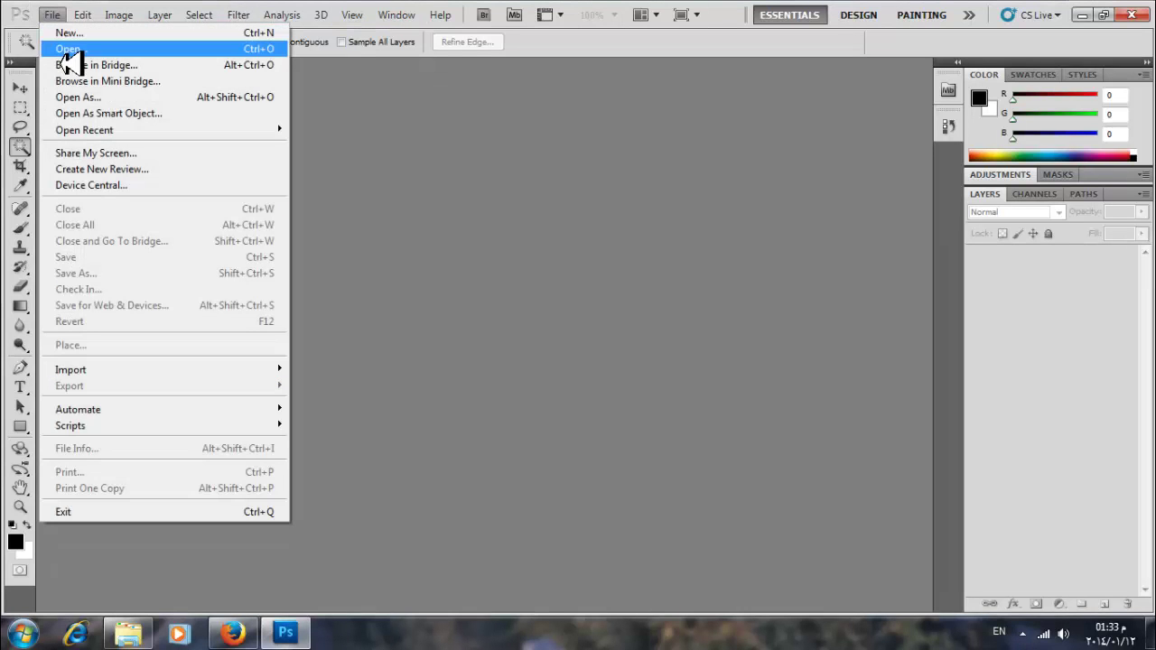
click(56, 52)
scroll(586, 238, down, 6)
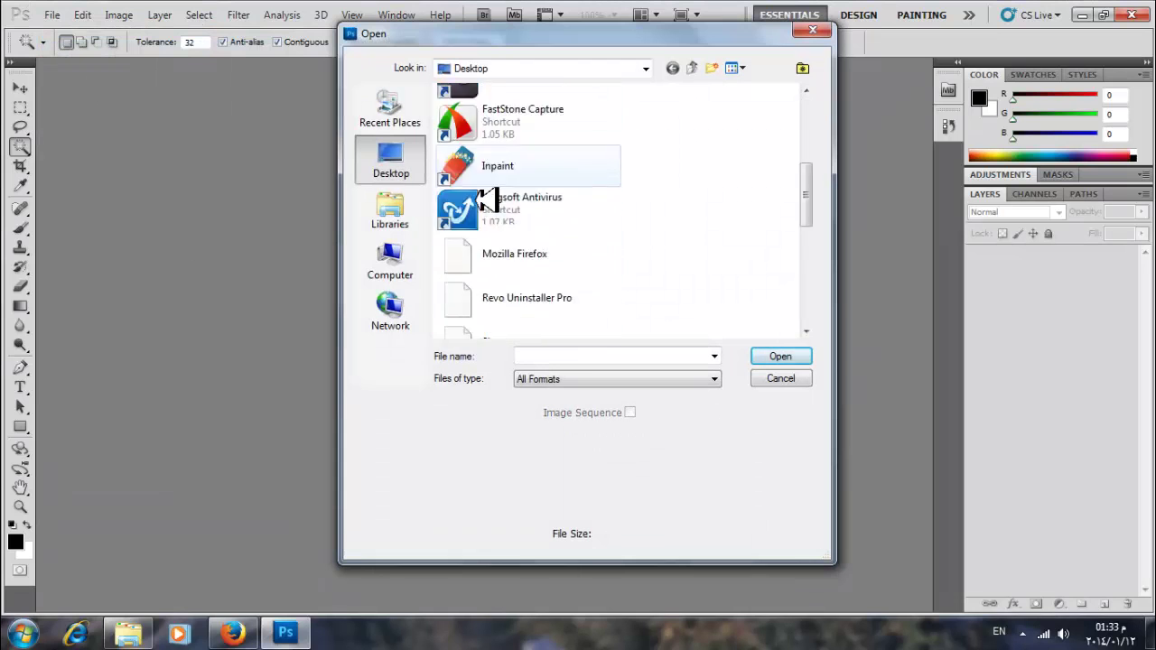
double_click(492, 191)
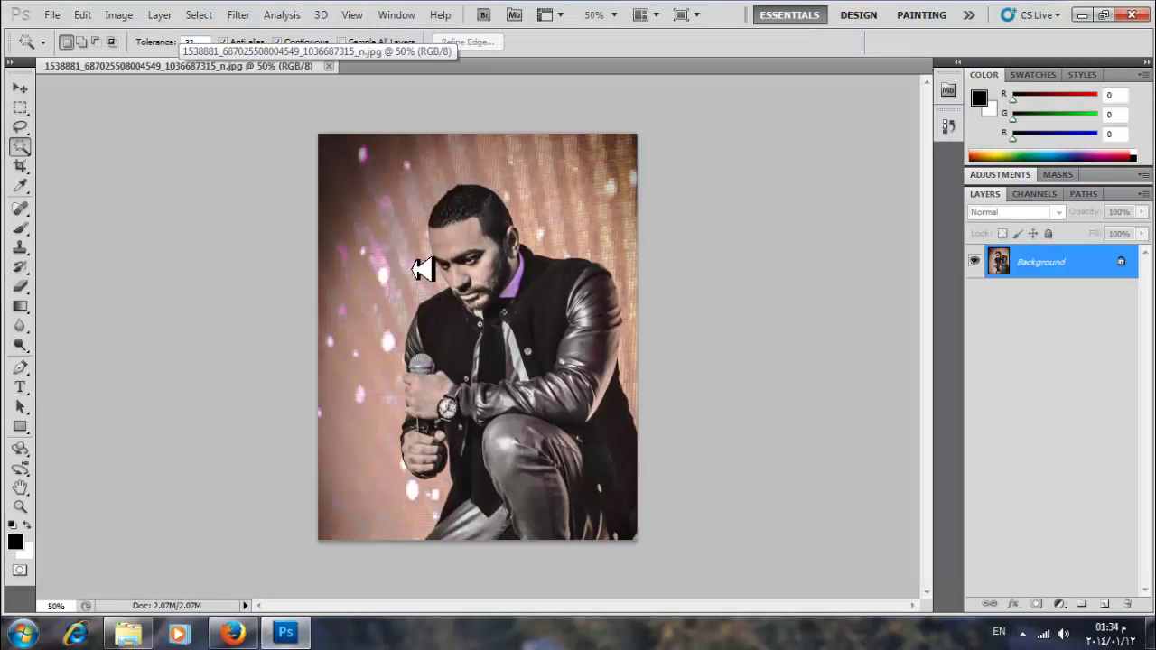
click(239, 15)
mouse_move(291, 378)
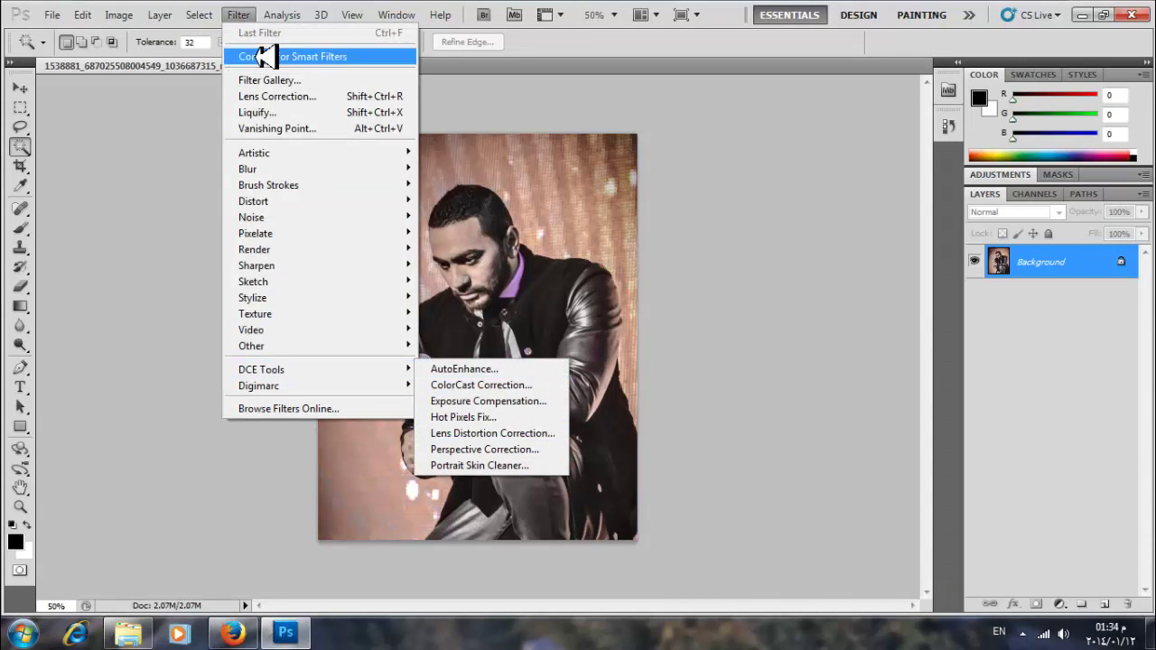
click(249, 17)
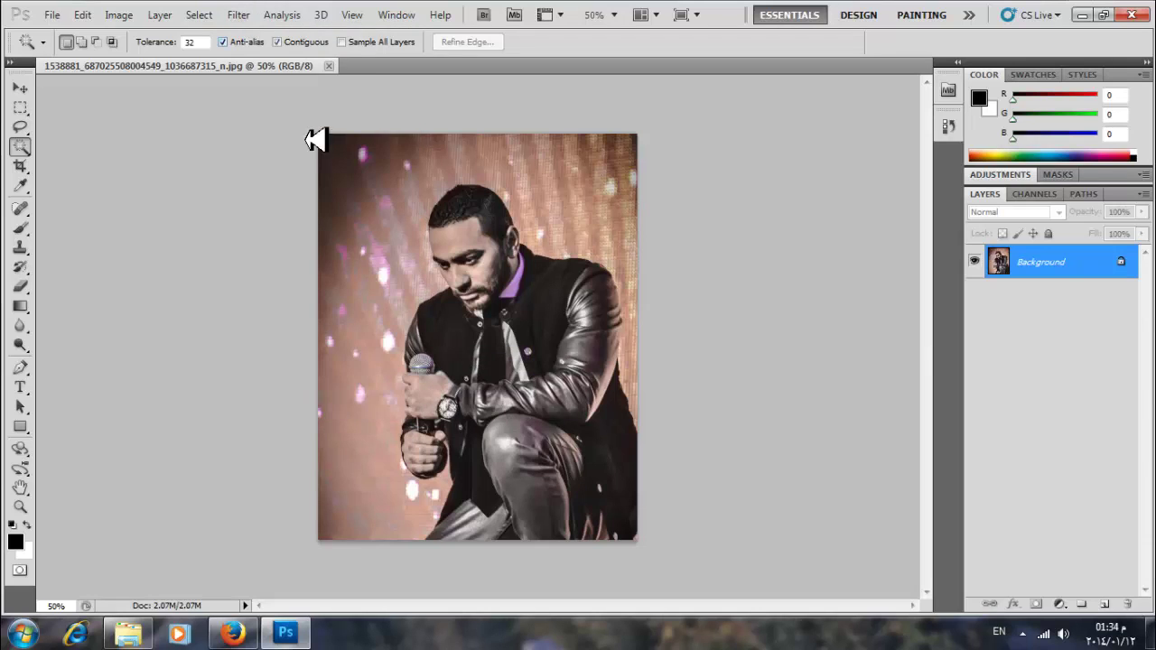
- Convert the Background into a regular layer with the default name and duplicate it
double_click(1093, 276)
click(702, 199)
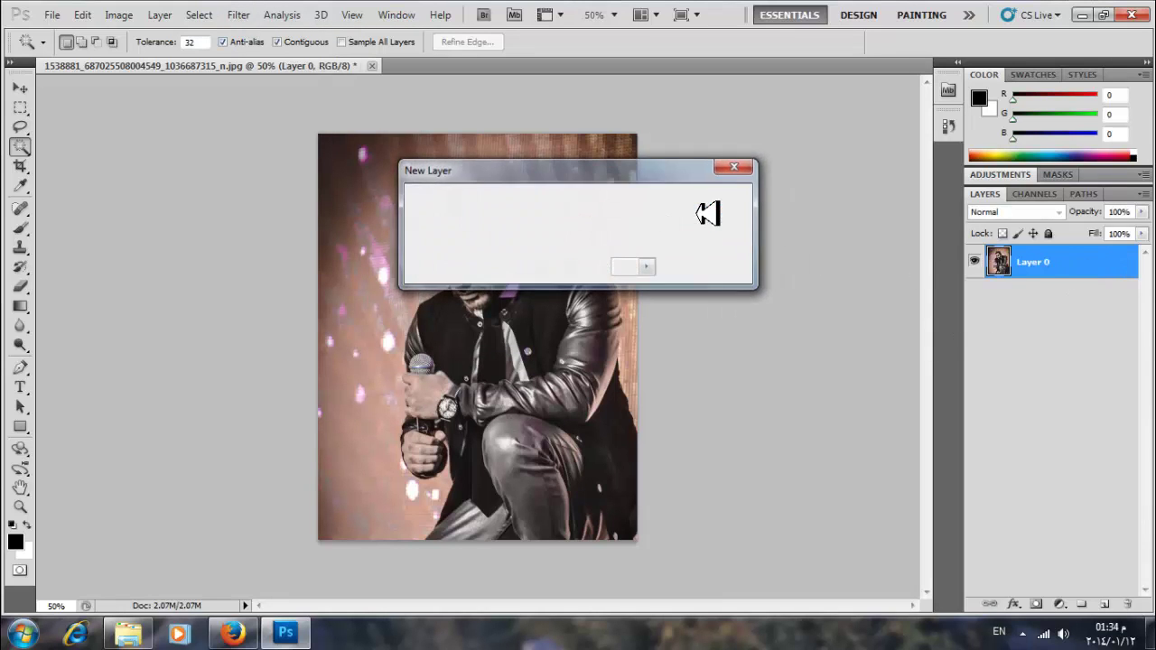
right_click(1063, 272)
click(973, 272)
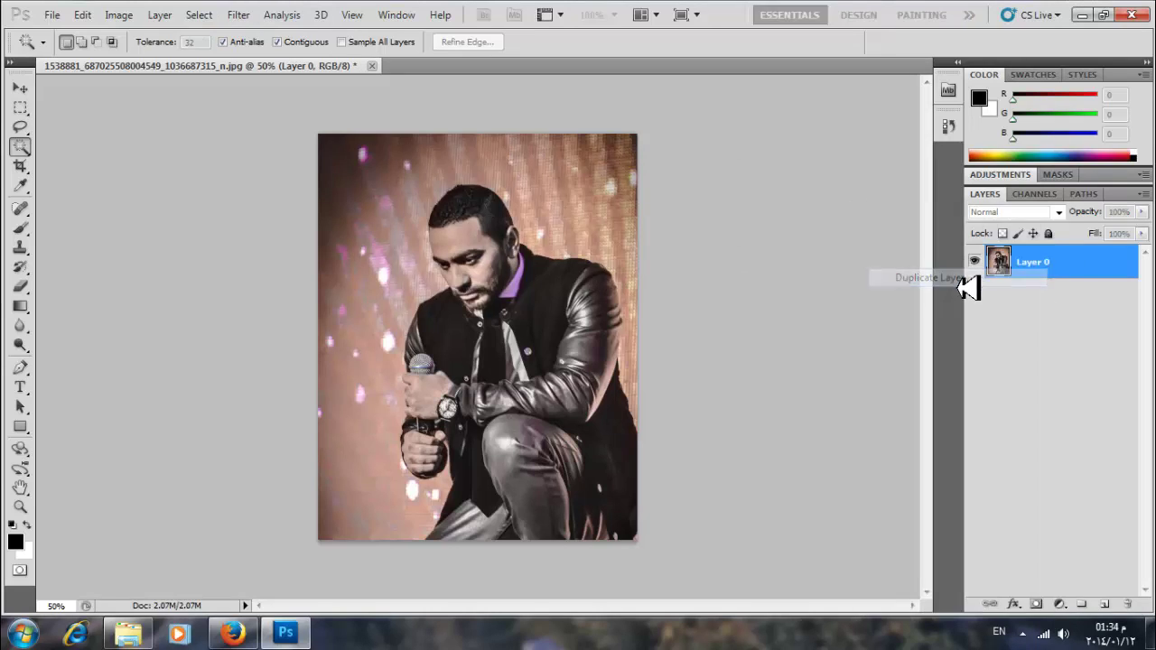
click(725, 191)
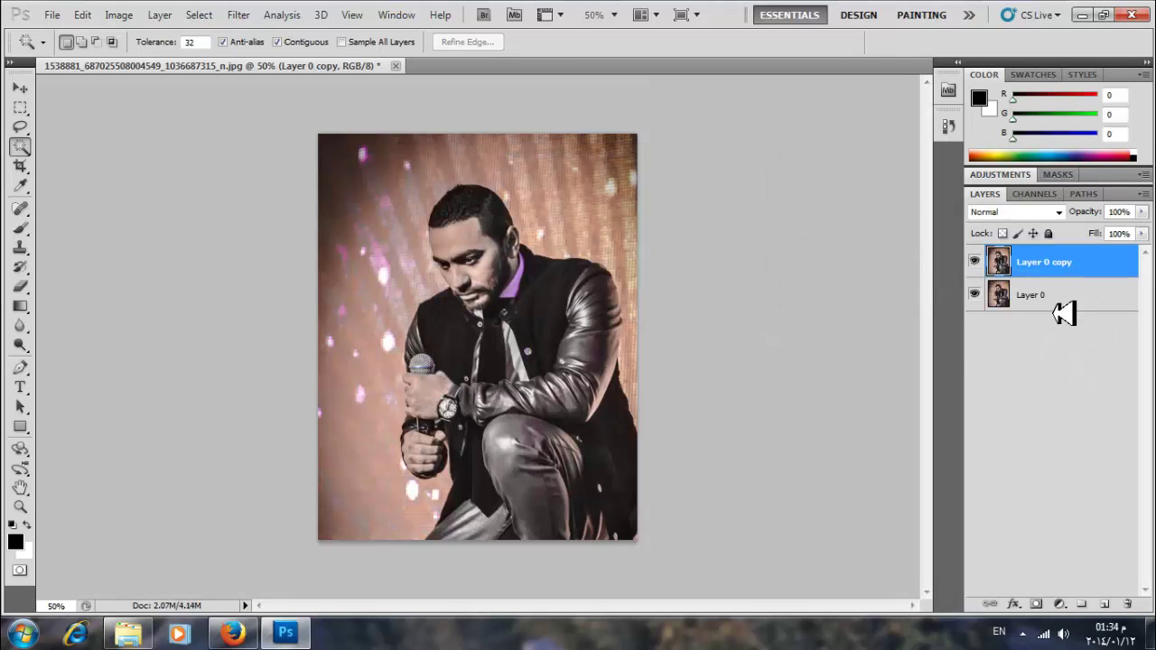
- Start the DCE Tools AutoEnhance filter on the duplicated layer and bring up its registration code form
click(244, 20)
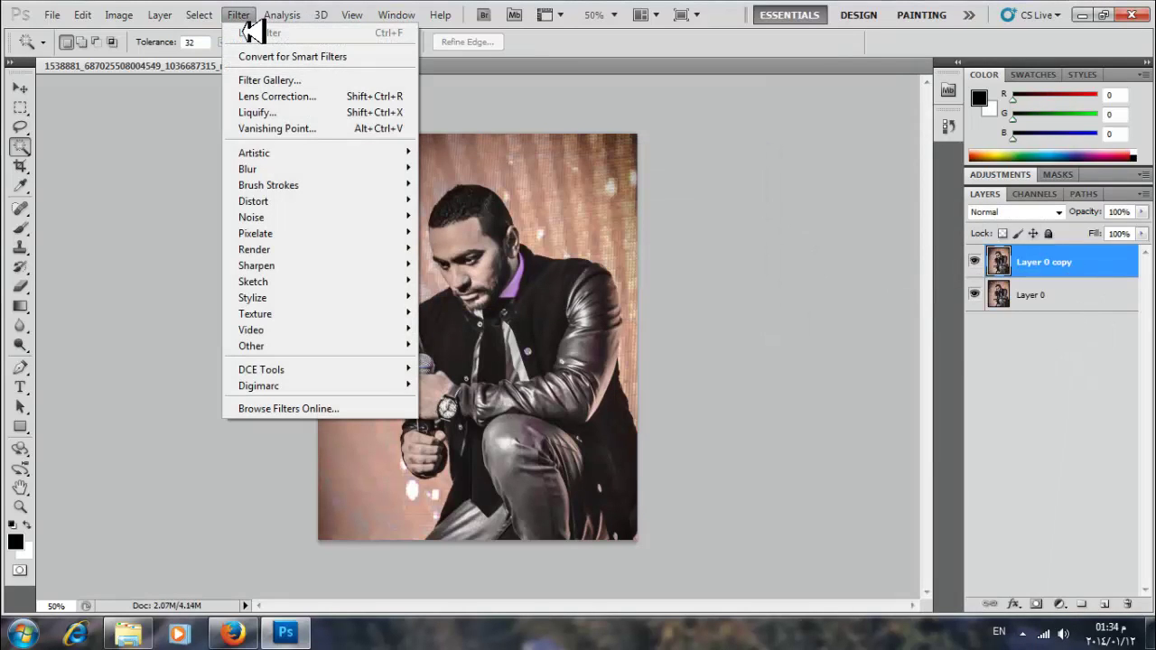
mouse_move(298, 369)
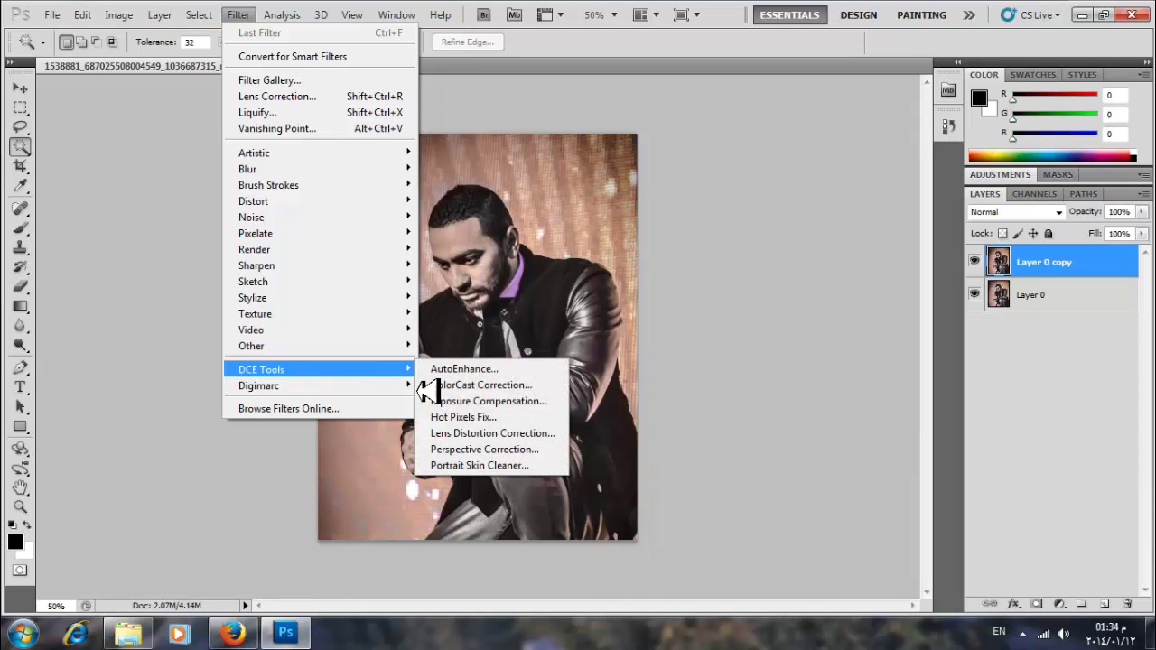
click(472, 372)
drag(620, 212, 763, 131)
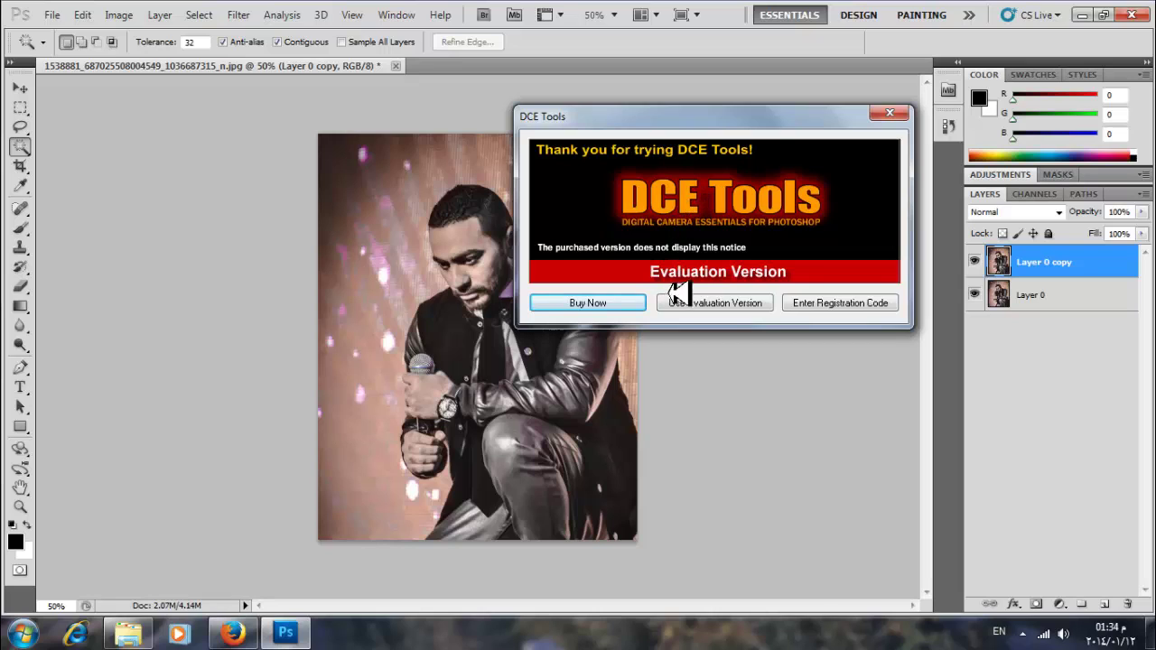
click(840, 307)
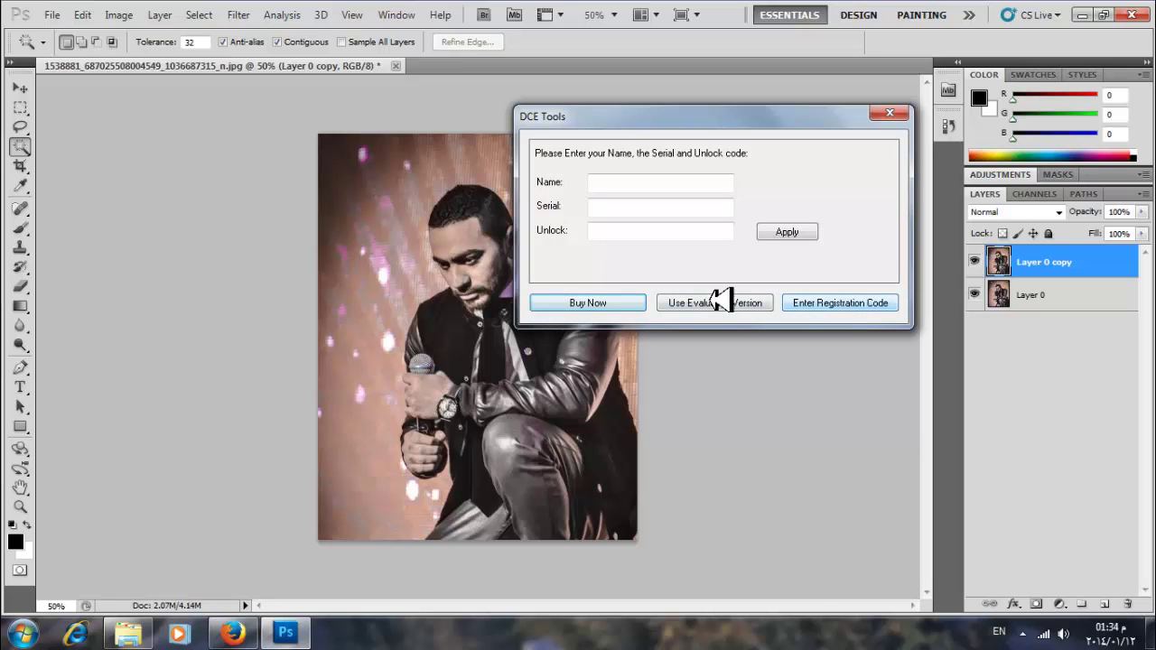
- Copy the registration name from the serial text file into the Name field of the DCE Tools registration form
click(130, 635)
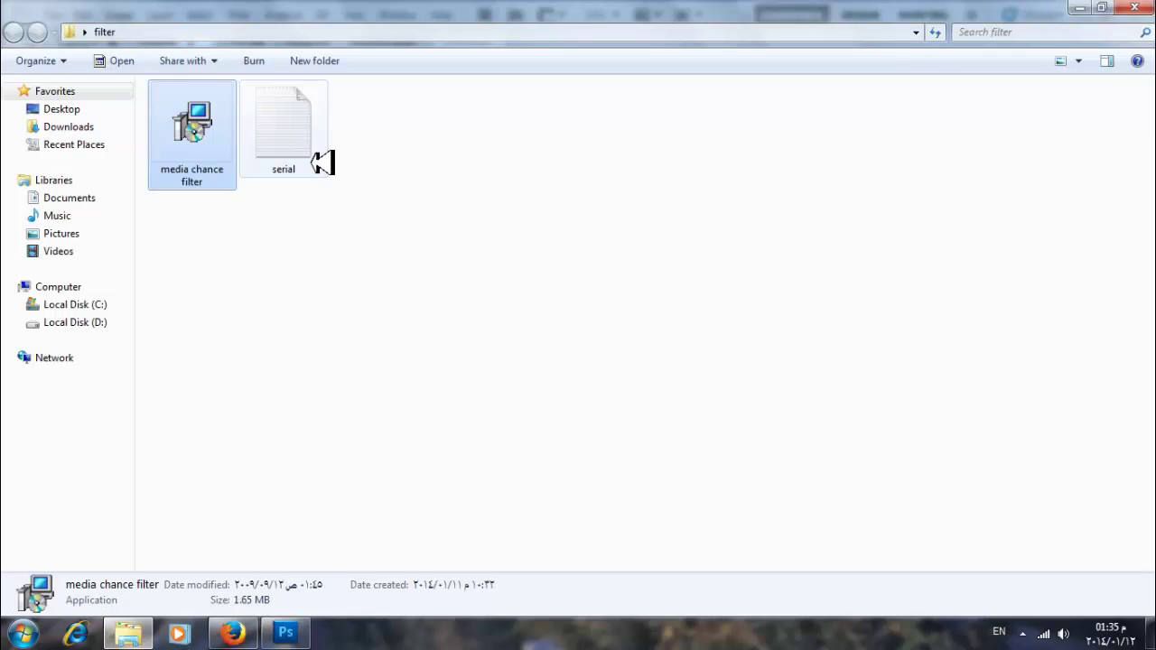
double_click(301, 149)
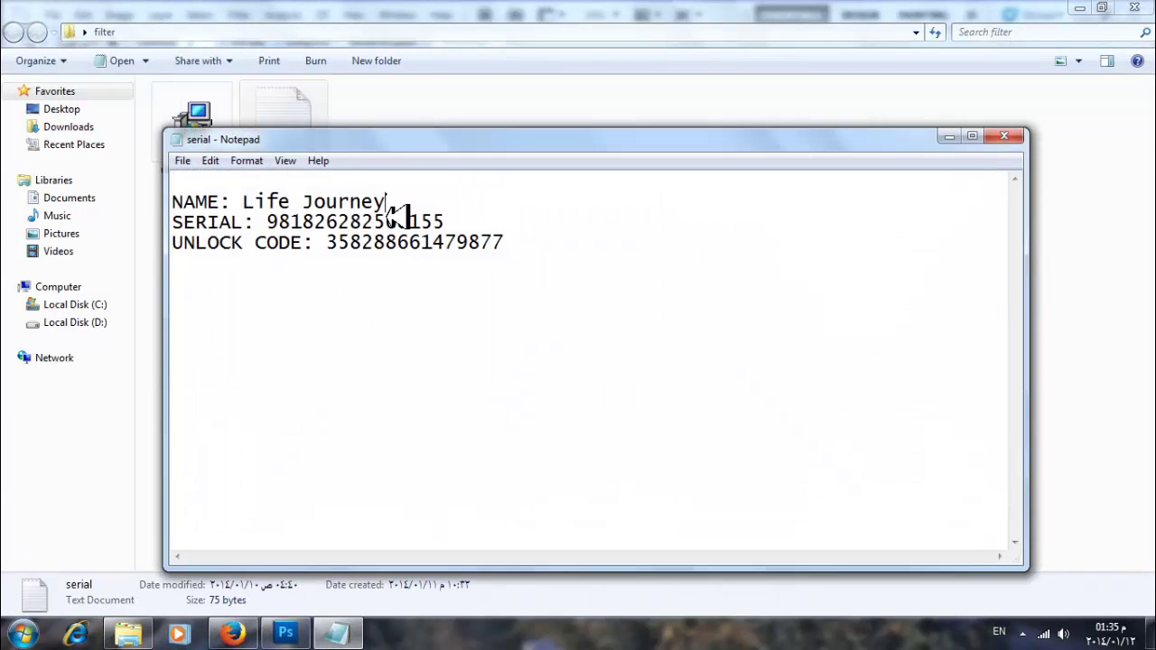
drag(389, 208, 269, 209)
right_click(269, 218)
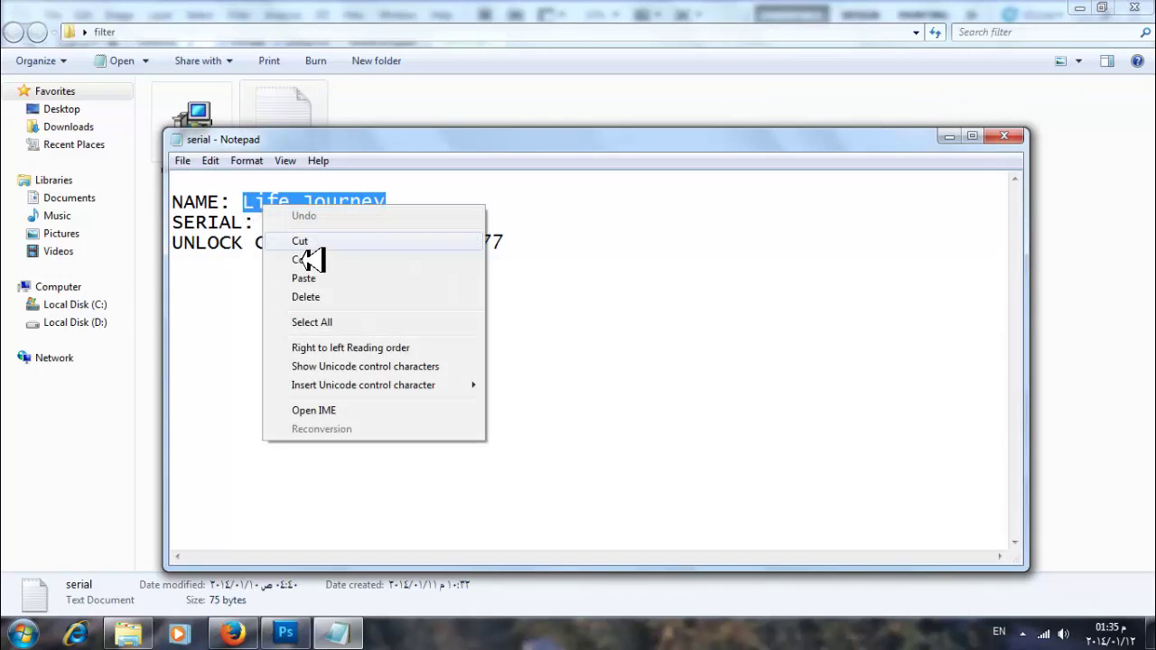
click(302, 259)
click(286, 635)
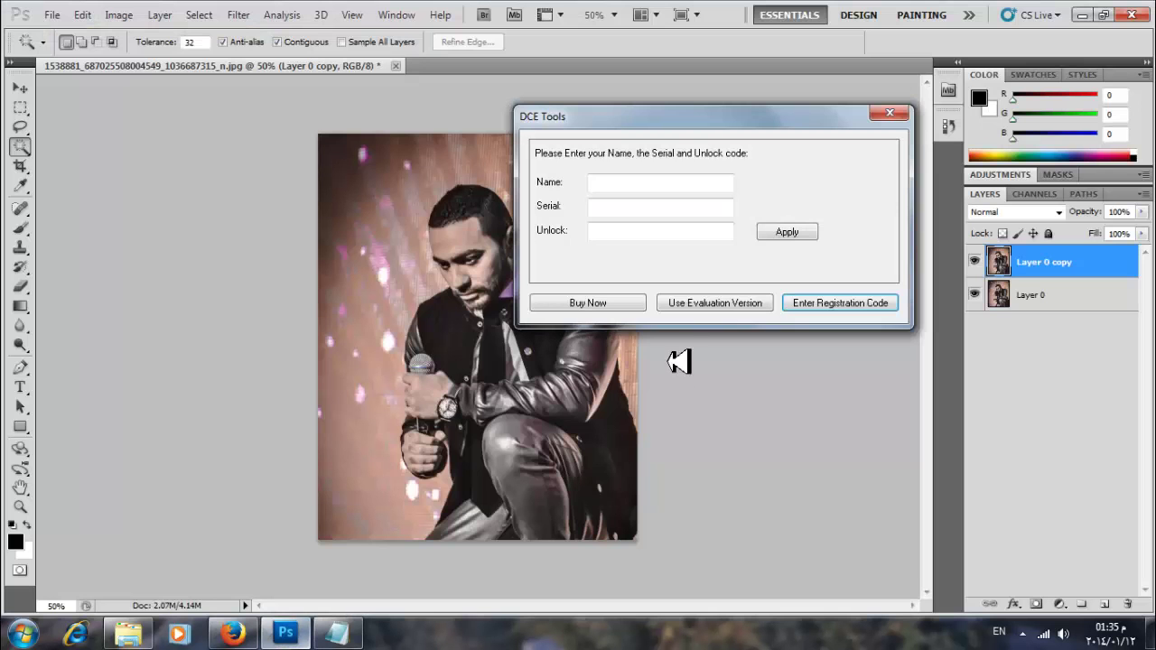
right_click(684, 182)
click(723, 252)
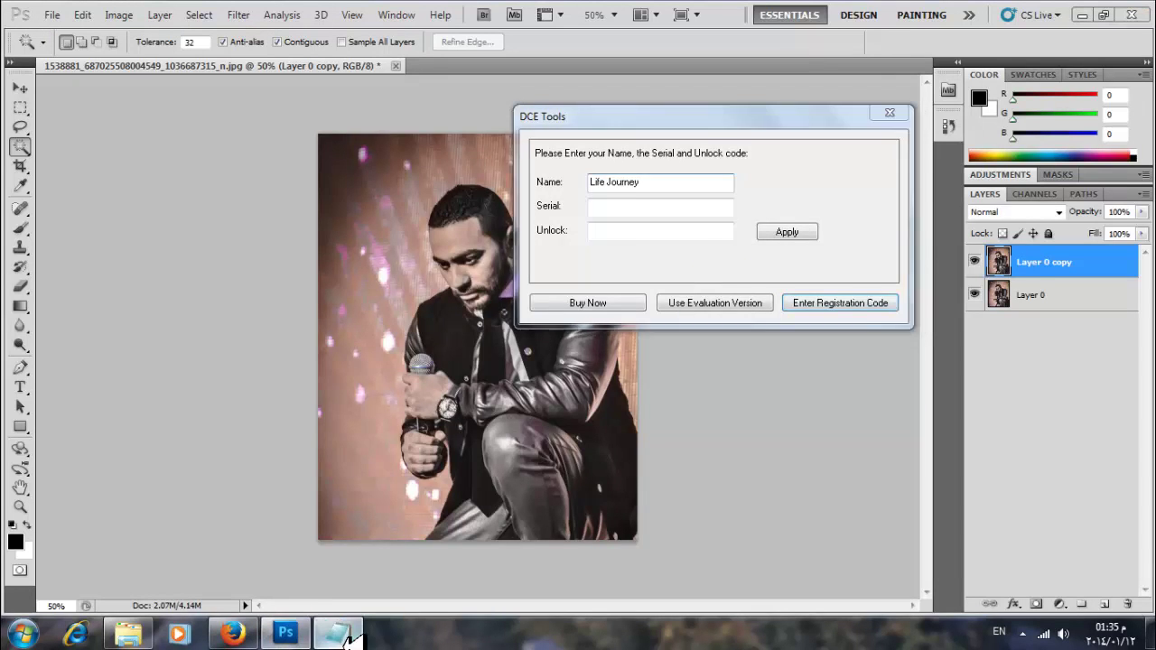
- Copy the serial number from the serial text file into the Serial field of the registration form
click(336, 635)
drag(461, 232, 283, 237)
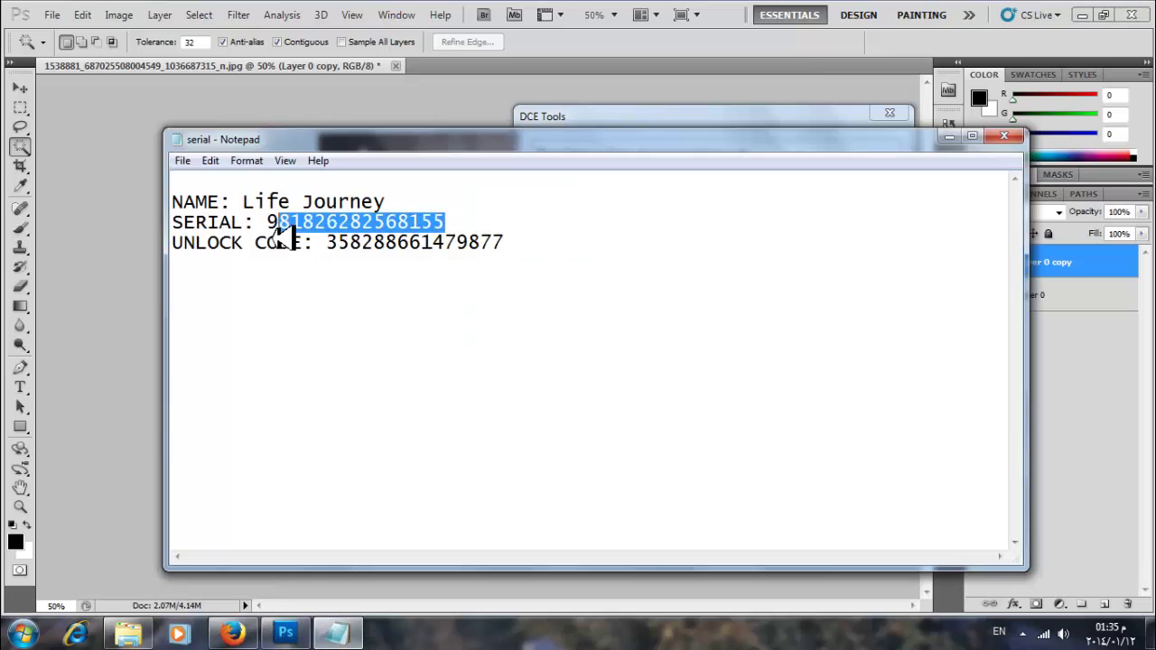
right_click(307, 233)
click(348, 274)
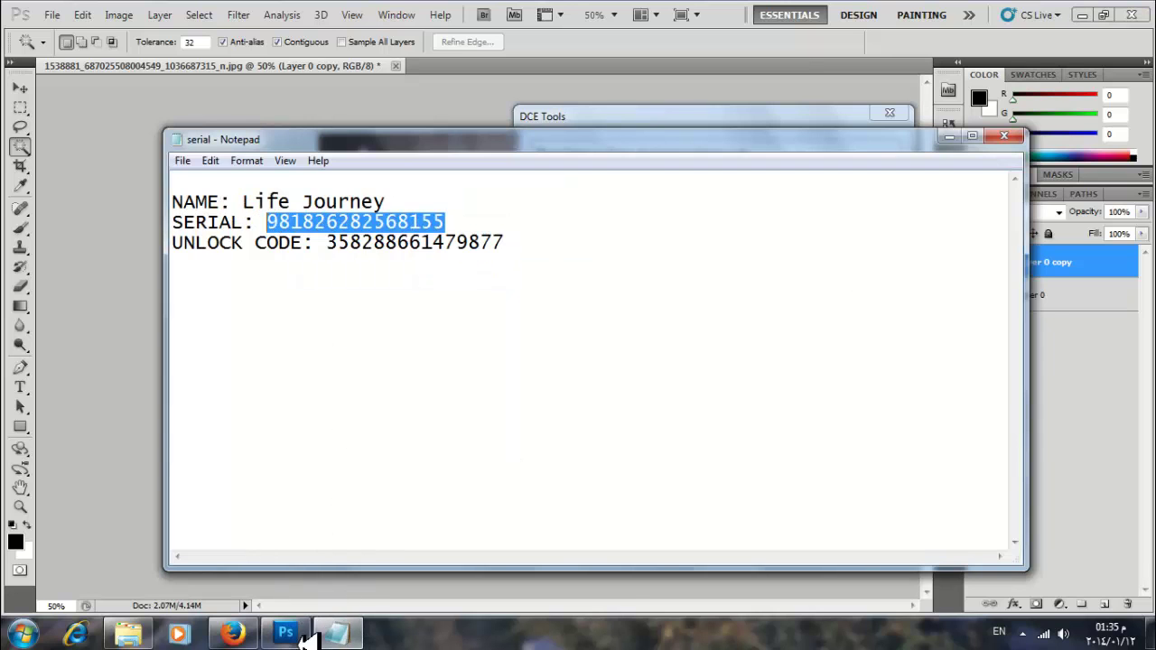
click(285, 635)
click(632, 206)
right_click(627, 213)
click(650, 290)
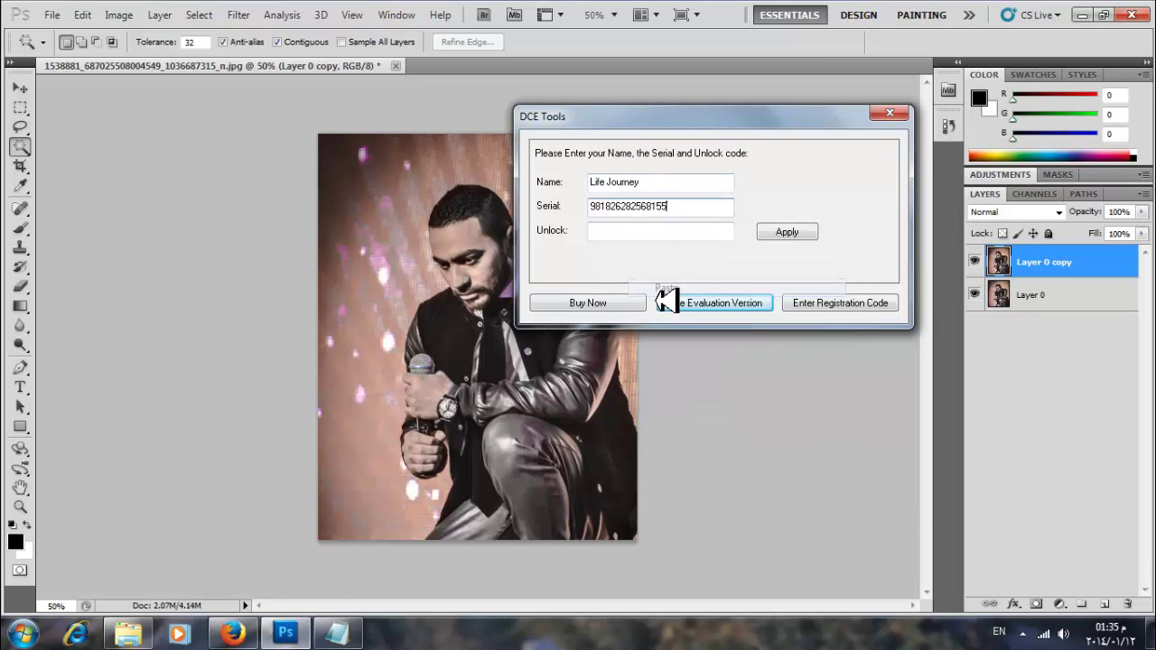
- Copy the unlock code from the serial text file into the Unlock field and apply the DCE Tools registration
click(339, 632)
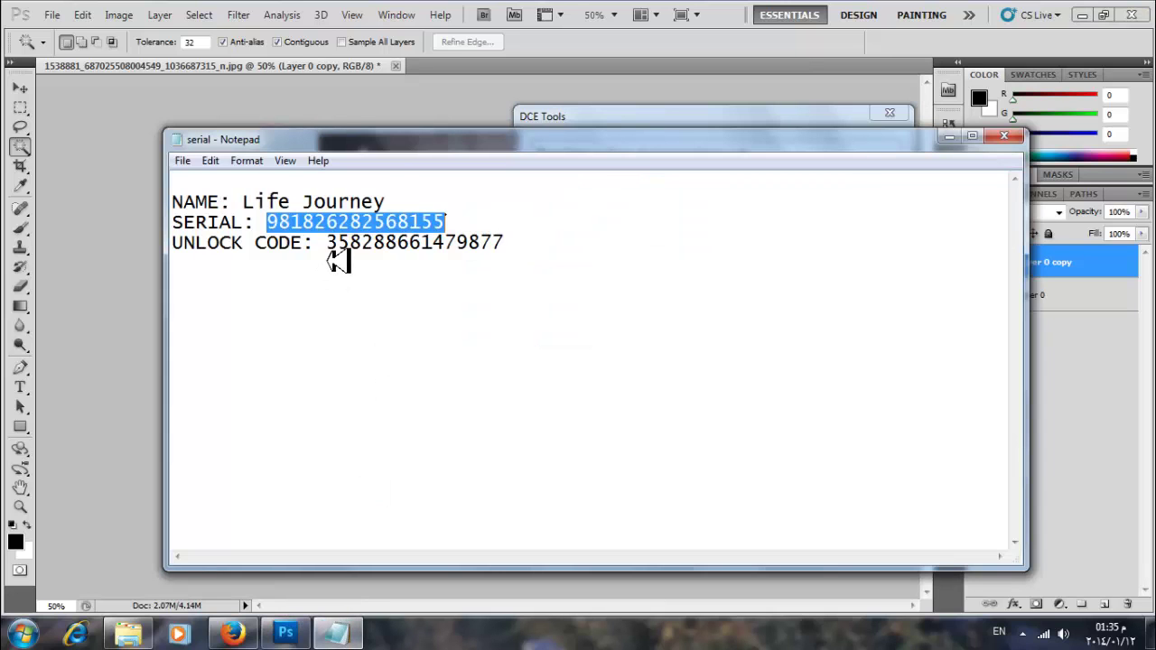
drag(329, 255, 514, 253)
right_click(504, 251)
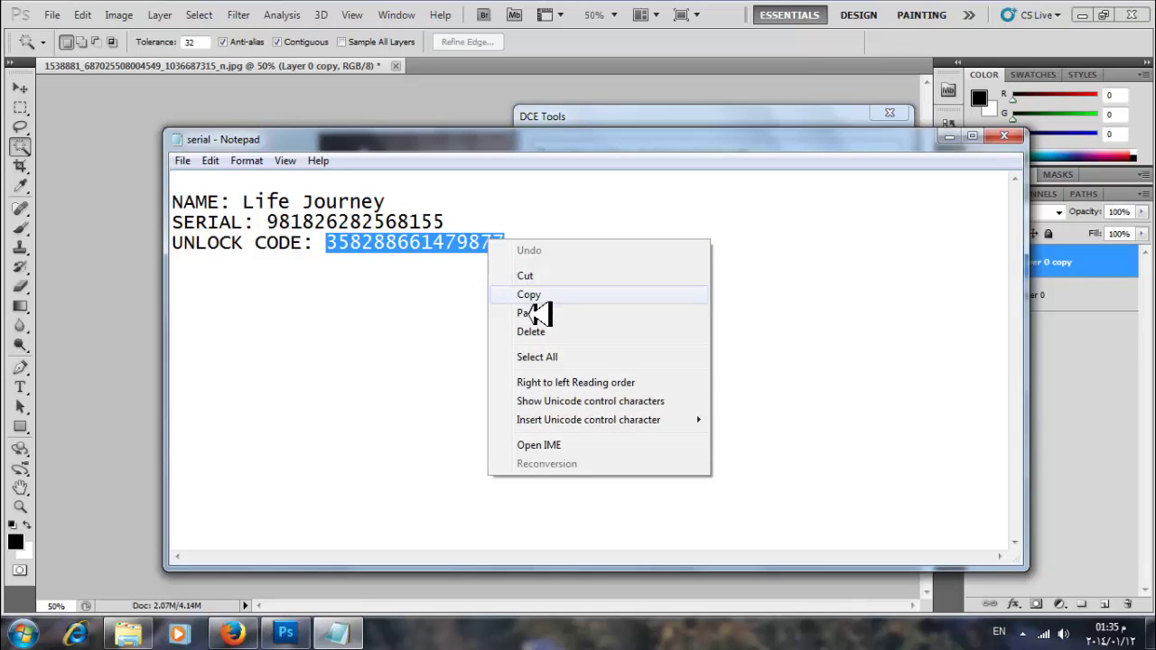
click(533, 296)
click(657, 116)
right_click(679, 232)
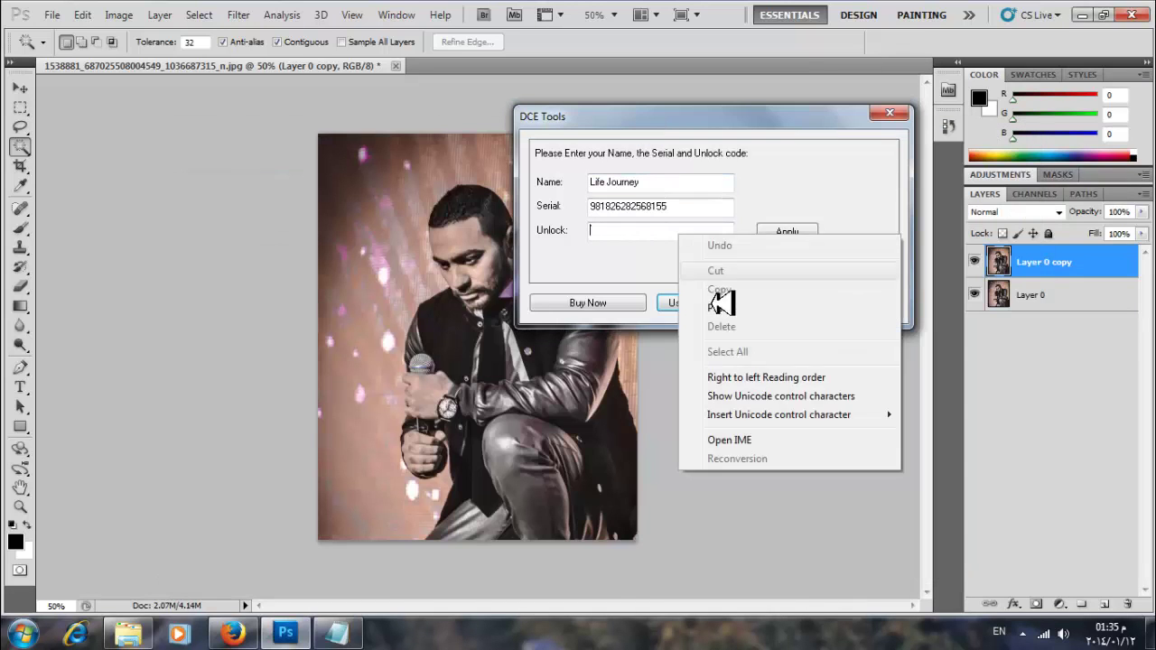
click(720, 310)
click(786, 235)
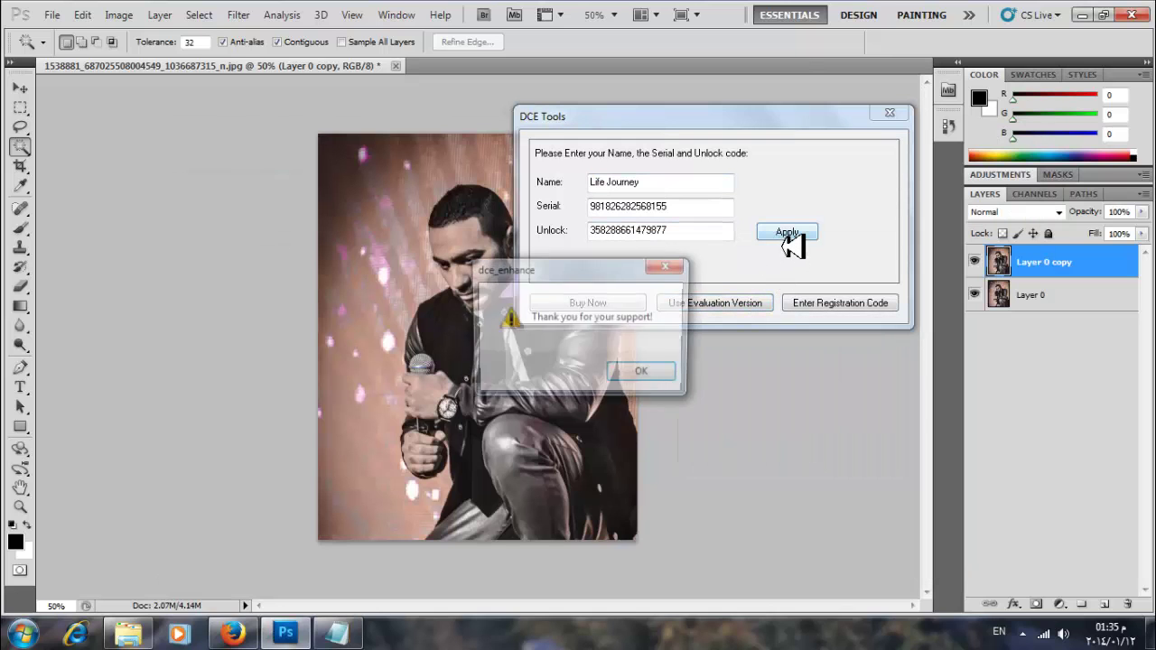
click(648, 376)
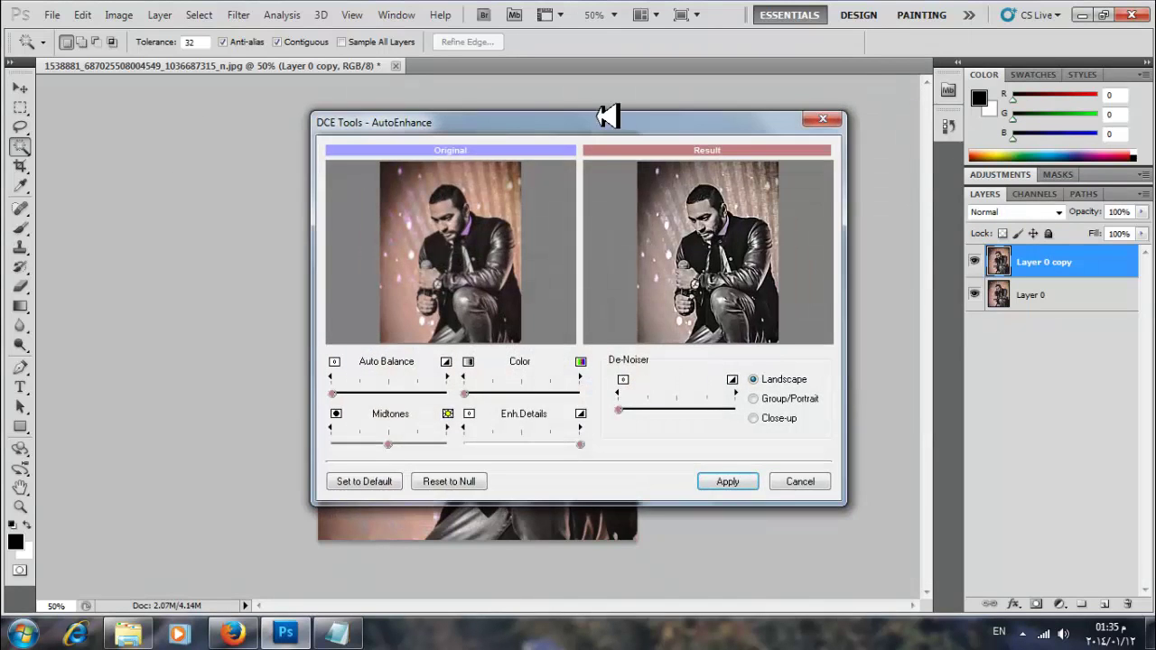
drag(596, 118, 510, 98)
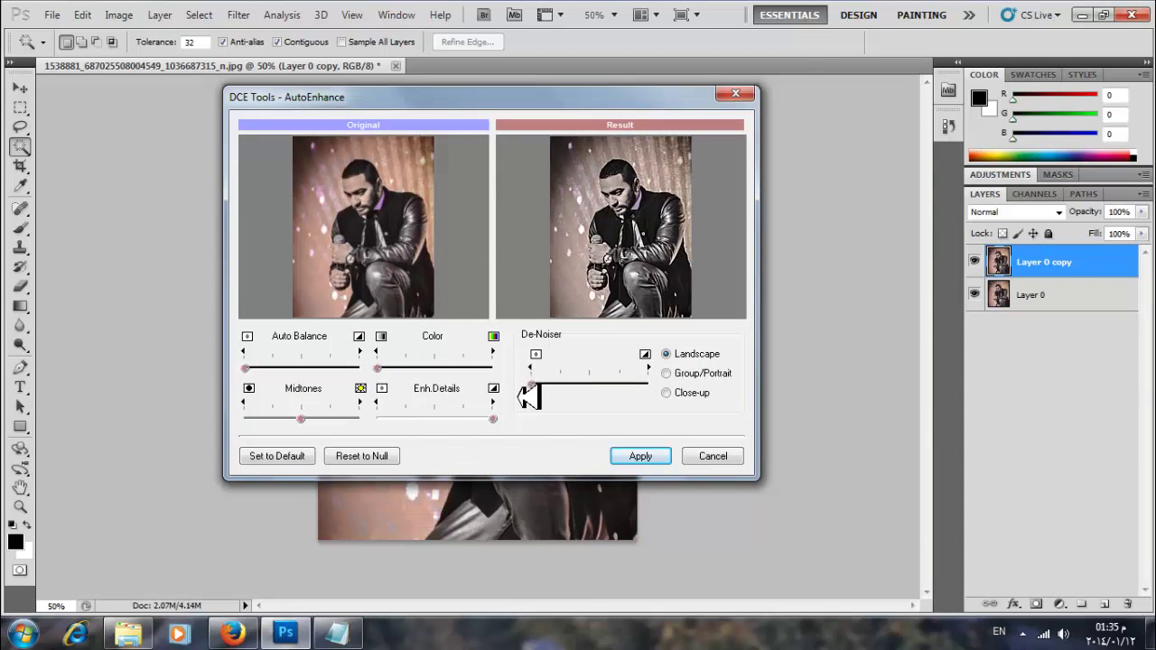
- Restore the AutoEnhance defaults and try different Midtones and Auto Balance strengths on the photo
click(285, 462)
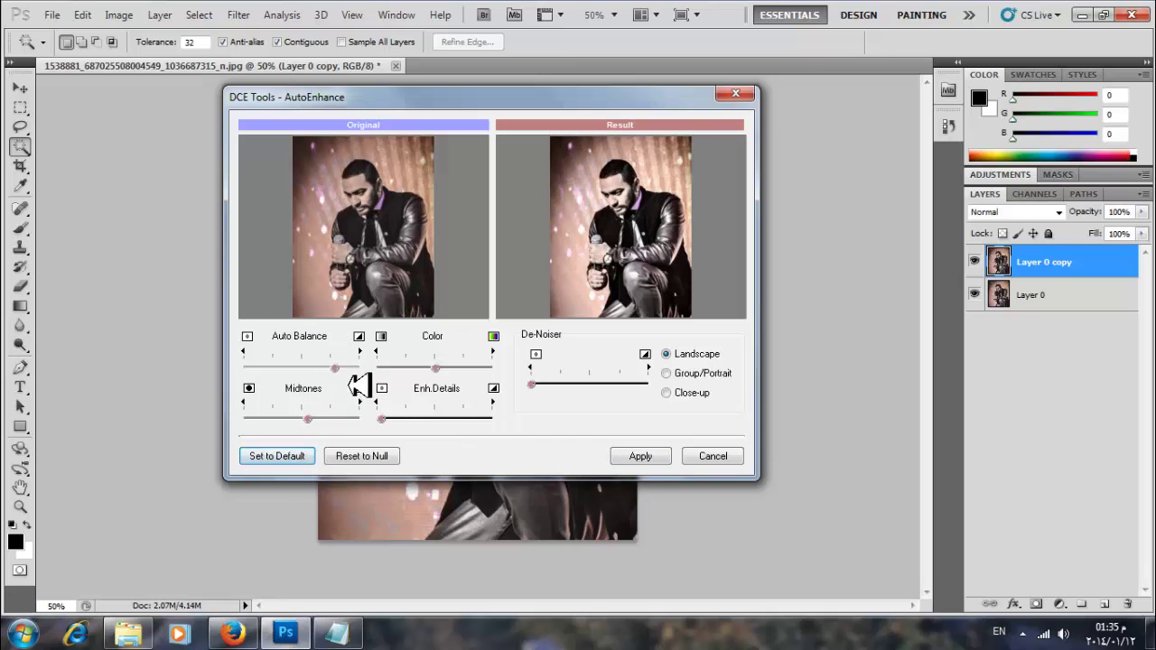
drag(307, 421, 245, 419)
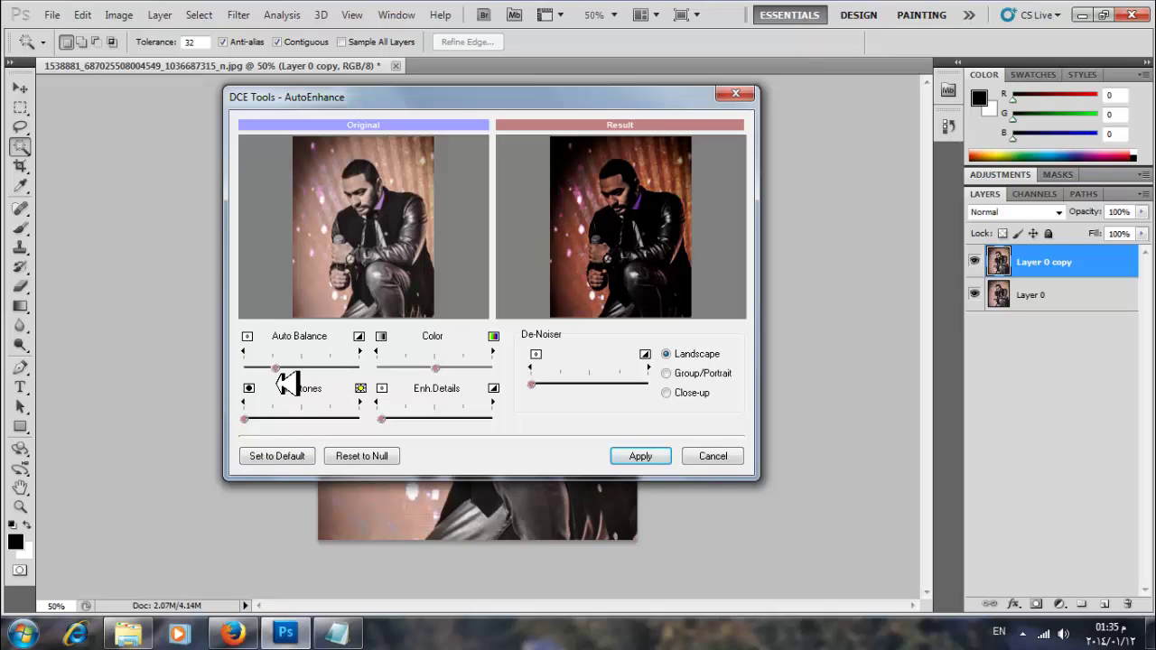
drag(246, 420, 323, 421)
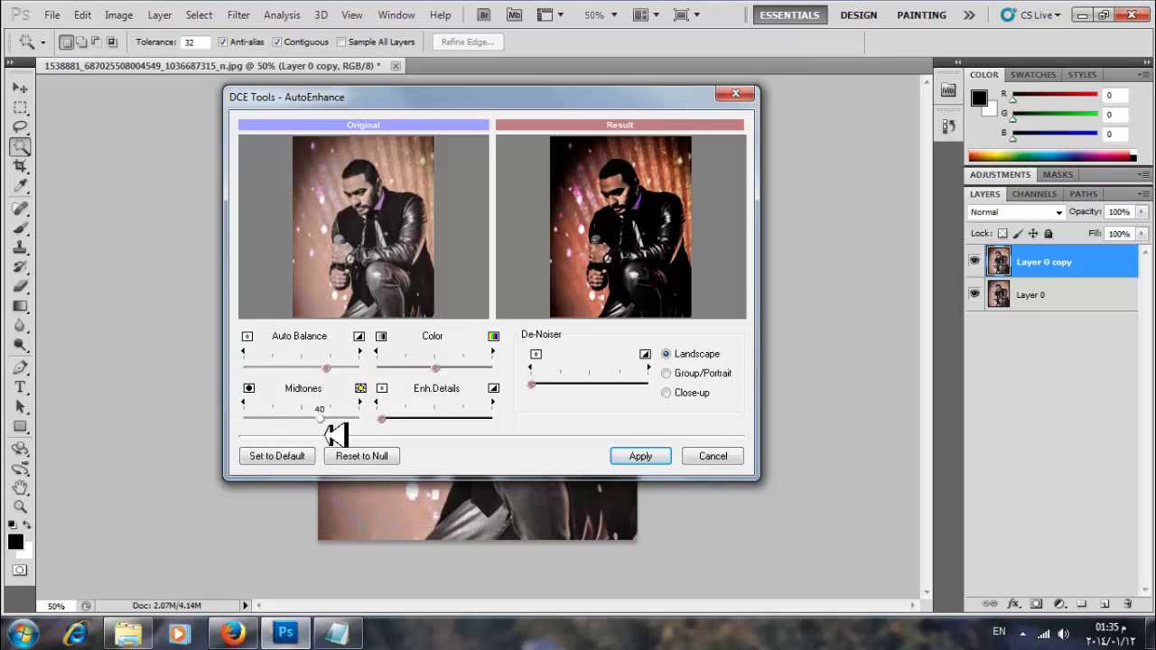
mouse_move(326, 369)
mouse_down()
mouse_move(295, 376)
mouse_move(327, 379)
mouse_up()
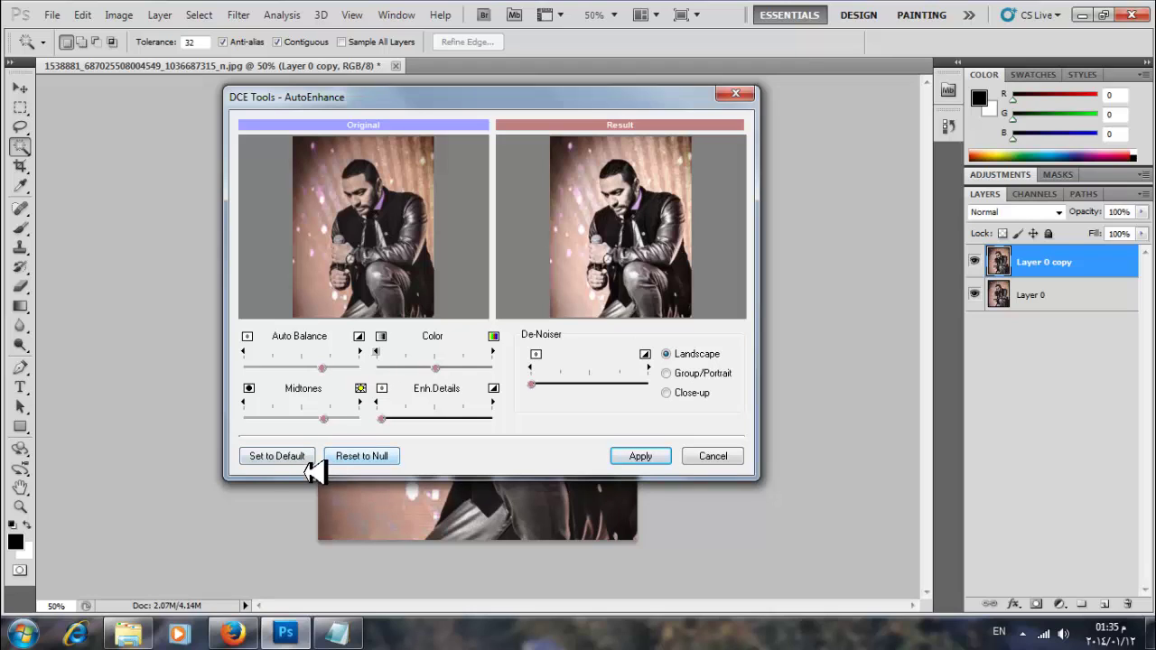
- Reset AutoEnhance to its default settings, lower Auto Balance to its minimum and apply the filter
click(275, 466)
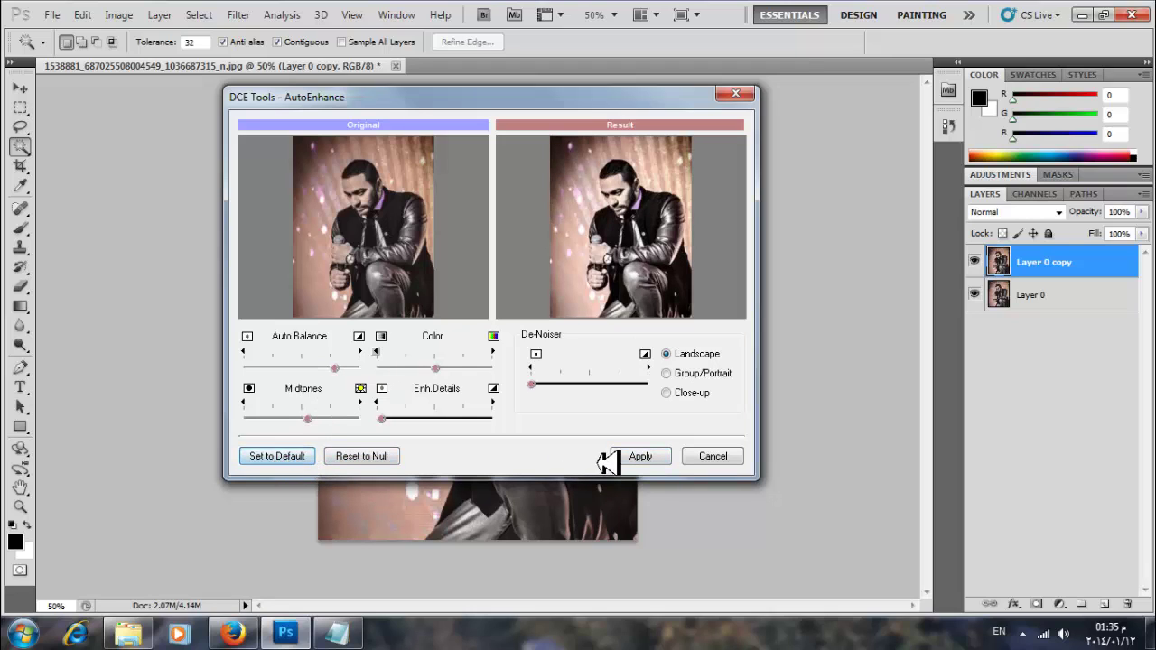
drag(332, 370, 222, 380)
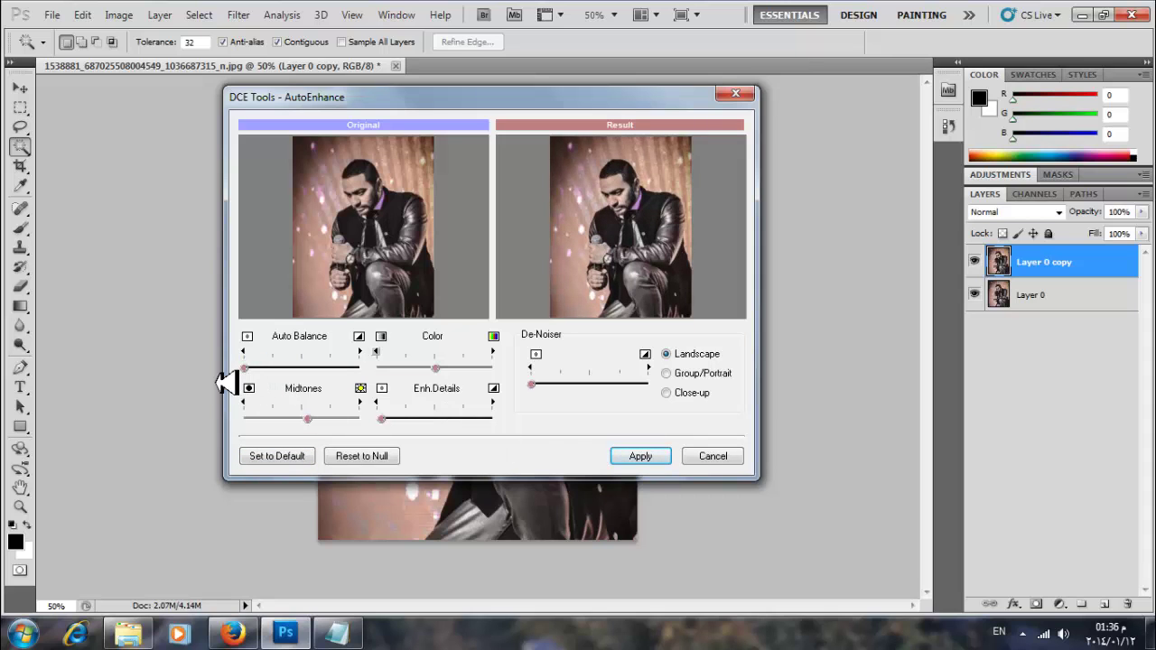
click(641, 458)
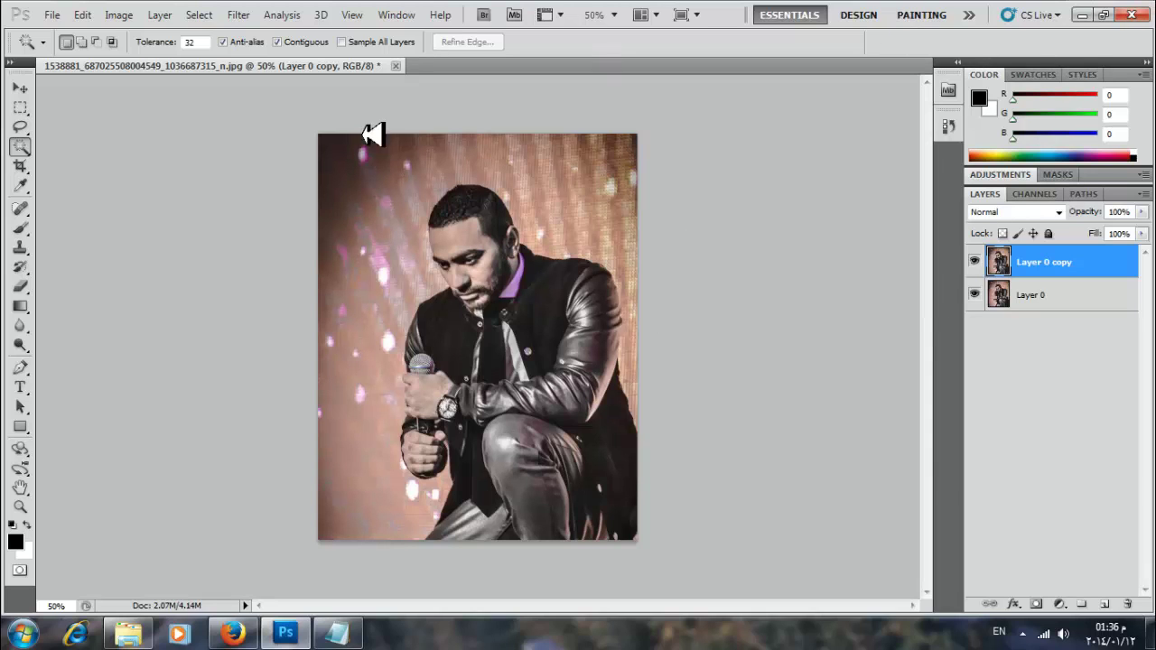
- Apply the DCE Tools ColorCast Correction filter in Color Cast mode with the color shifted strongly toward Indoor
click(238, 14)
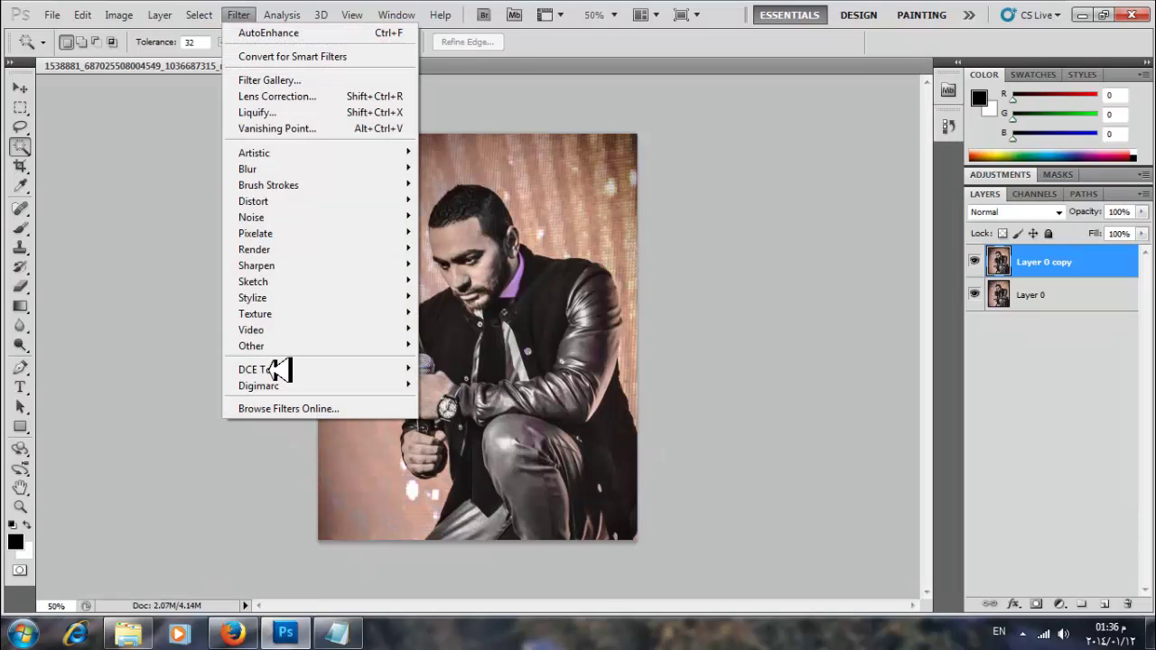
mouse_move(280, 370)
click(470, 389)
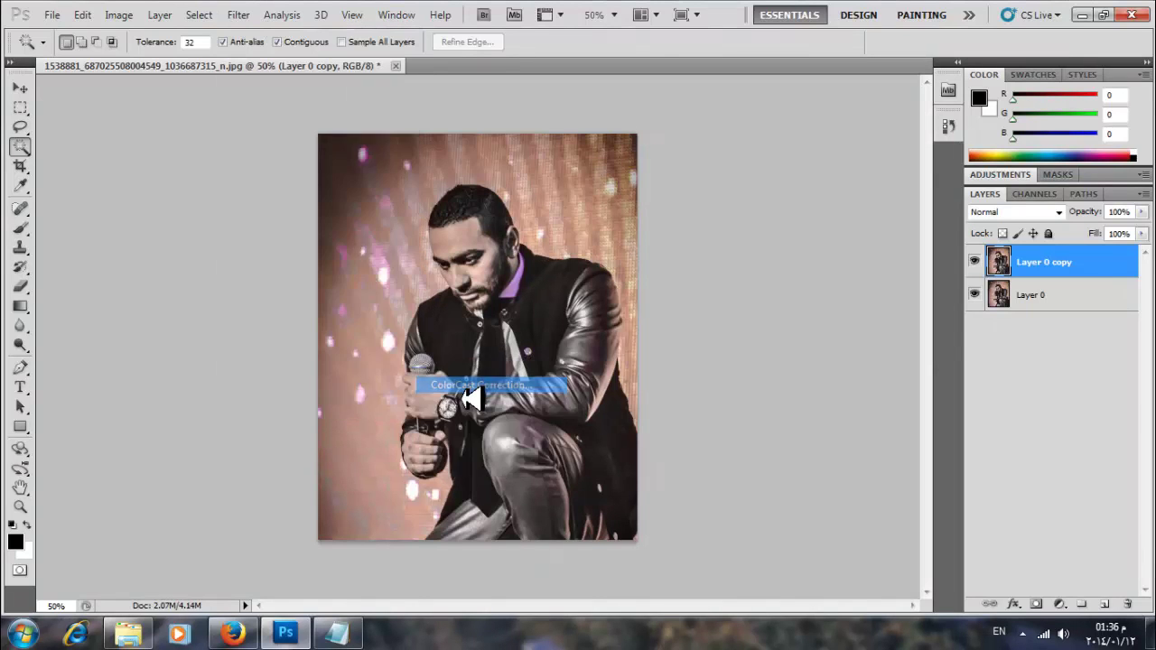
drag(602, 124, 546, 115)
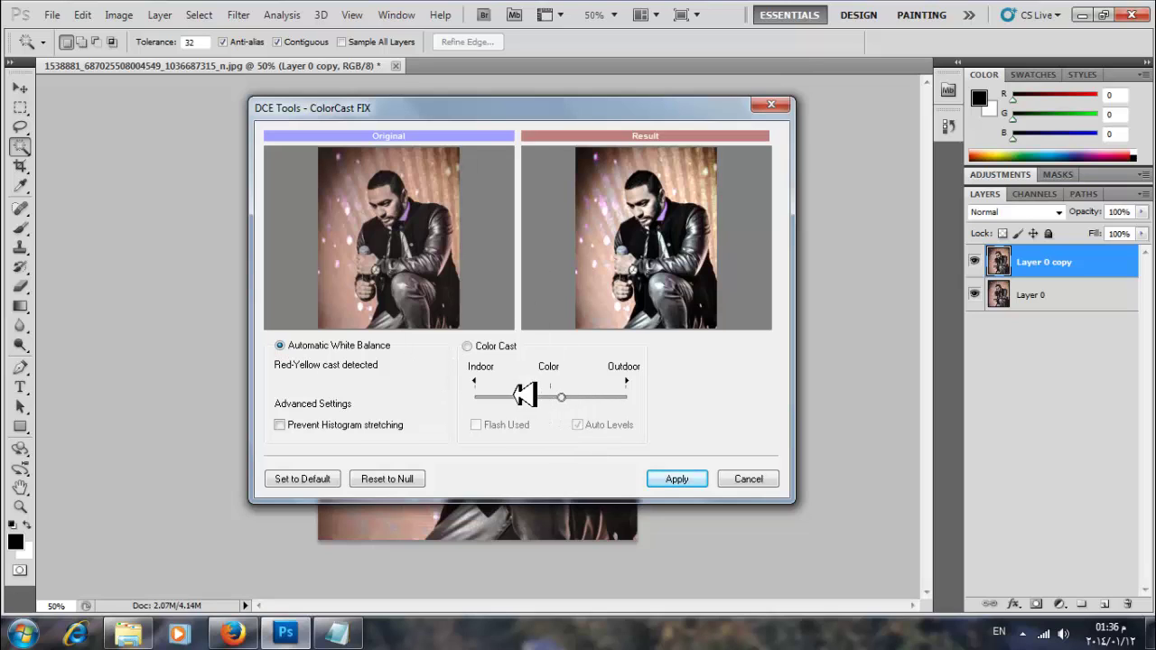
click(468, 348)
drag(567, 415, 510, 416)
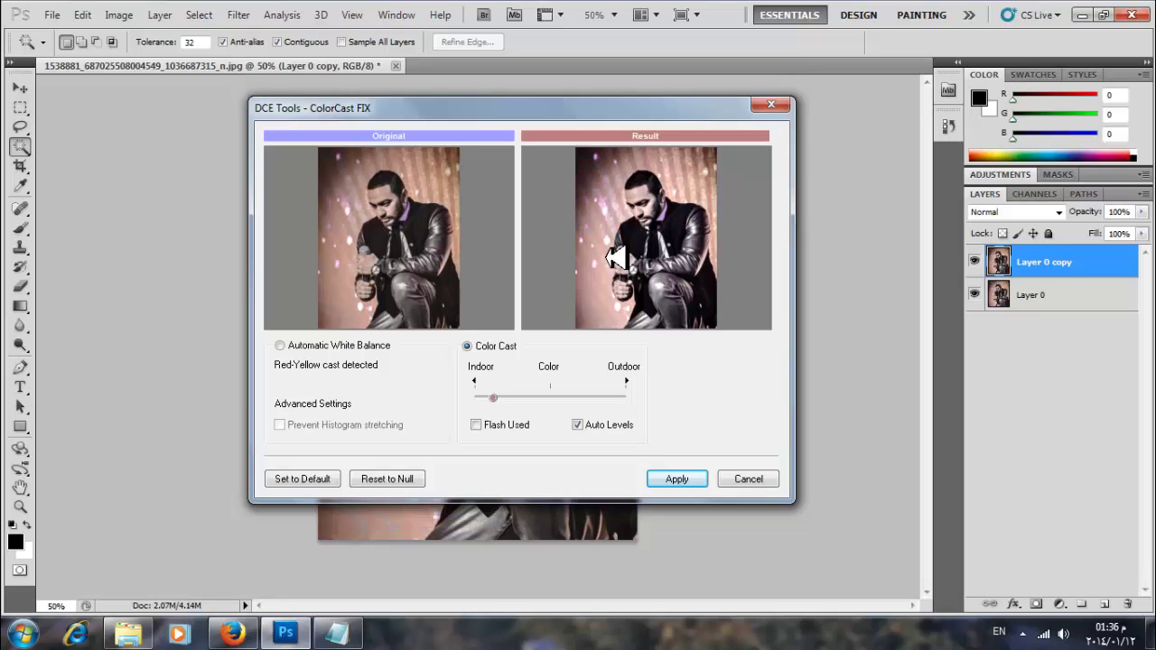
click(678, 480)
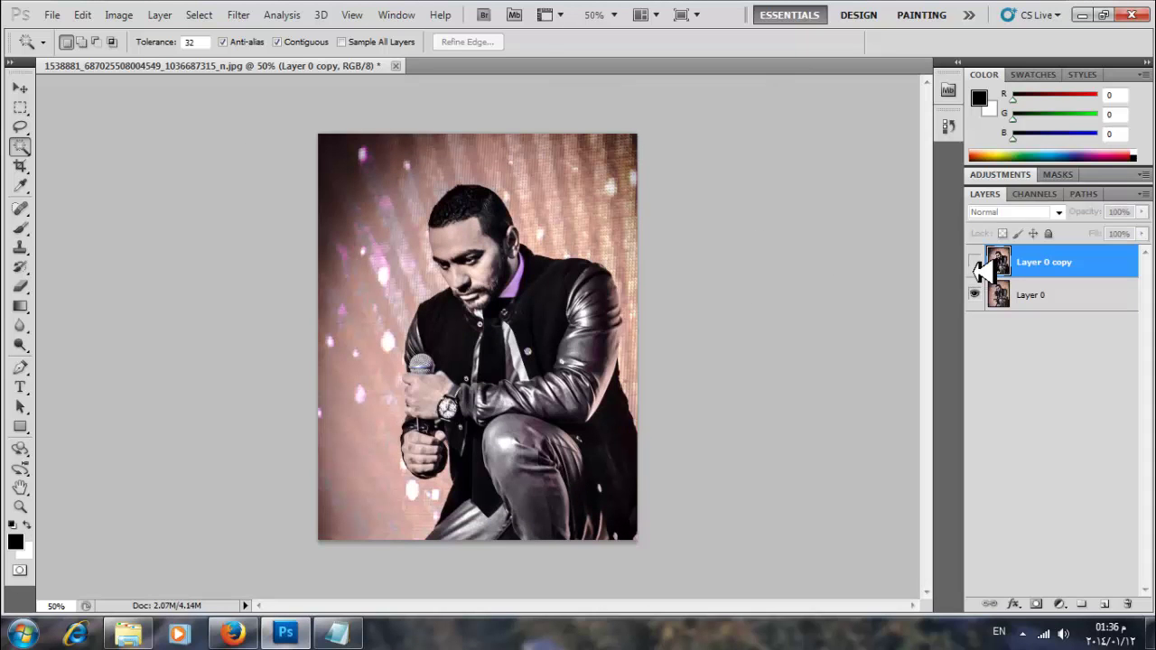
- Toggle the visibility of Layer 0 copy to compare the color-corrected photo with the original
click(975, 262)
click(976, 262)
click(976, 262)
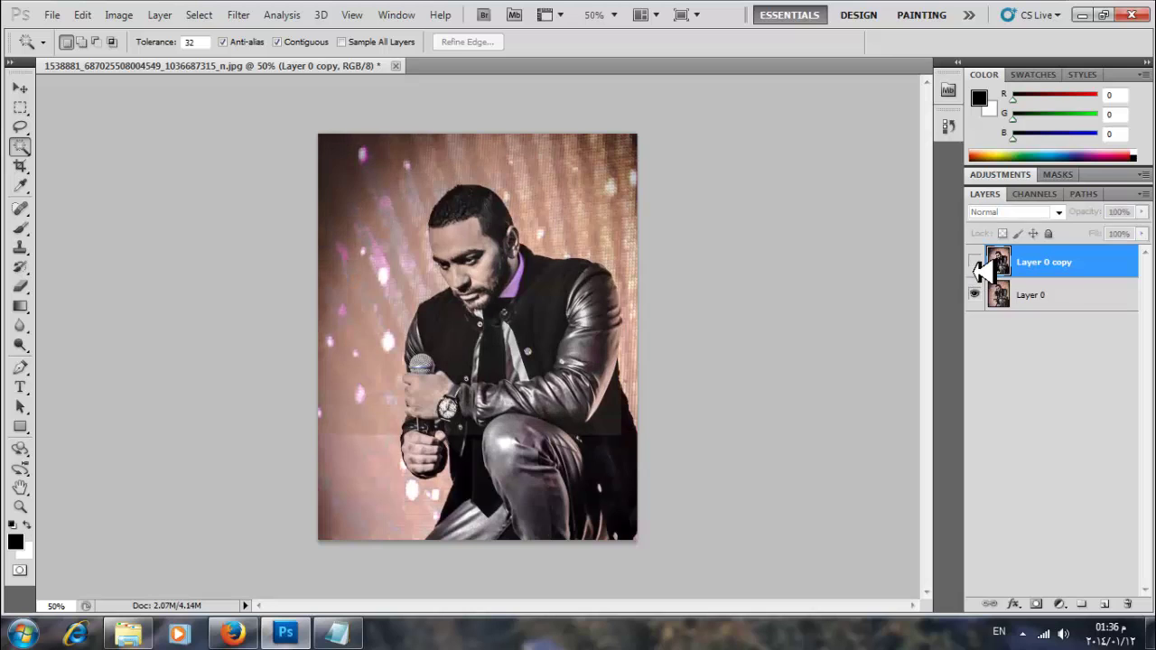
click(976, 262)
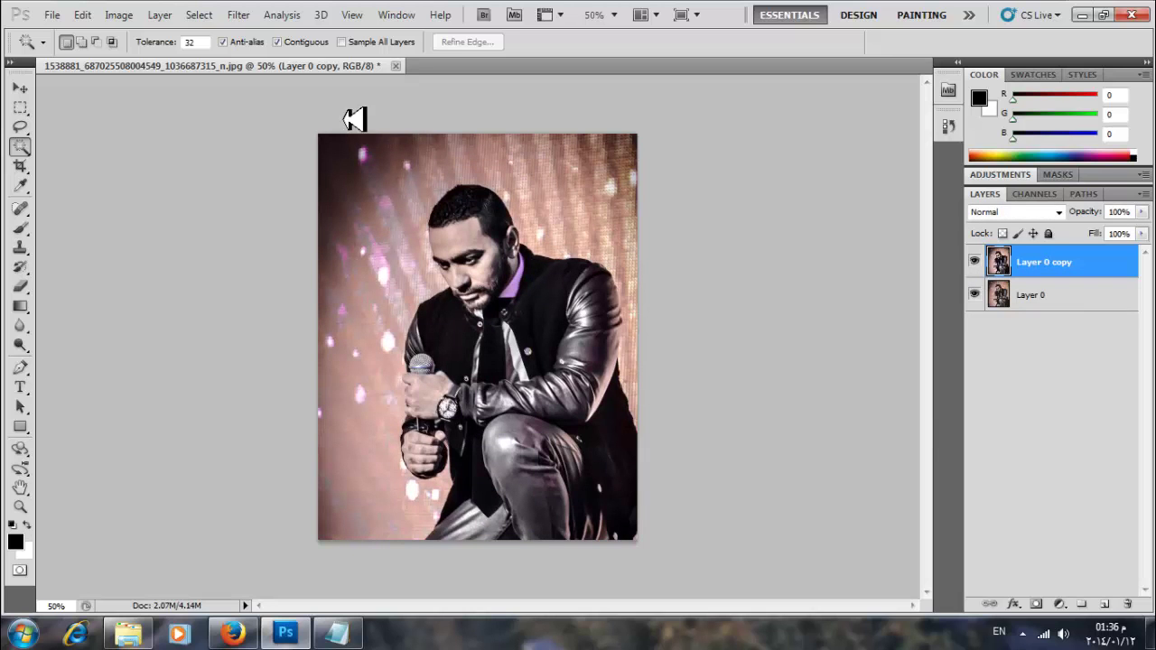
- Try the DCE Tools Exposure Compensation filter on Layer 0 copy, reset it to default and cancel it
click(246, 16)
mouse_move(307, 372)
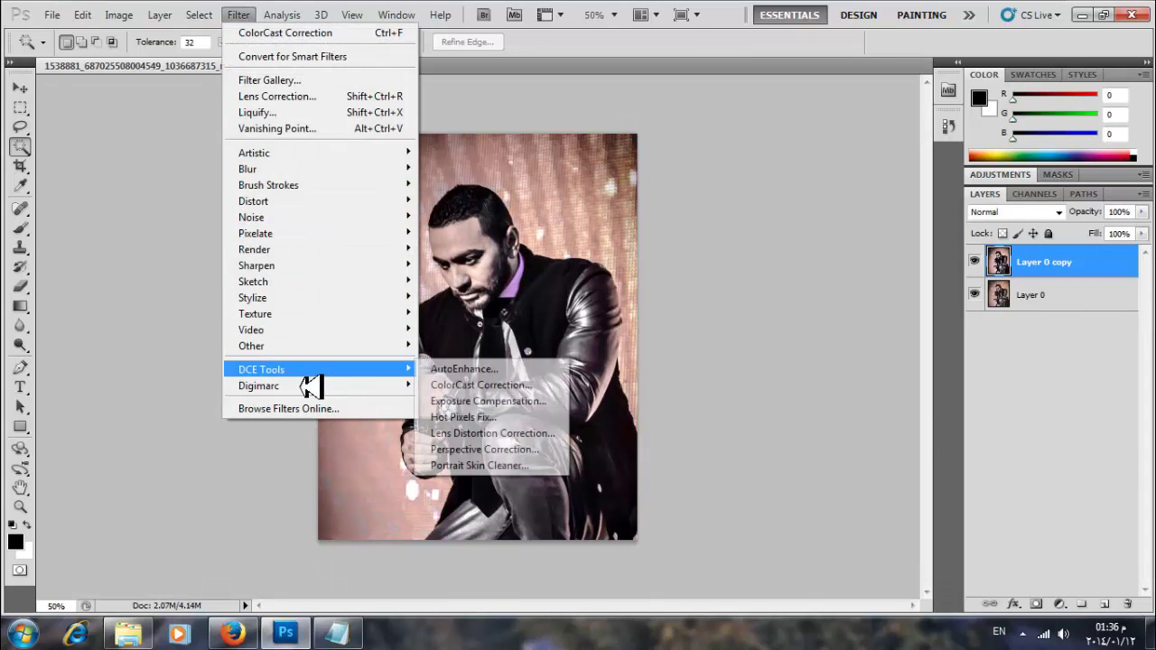
click(510, 407)
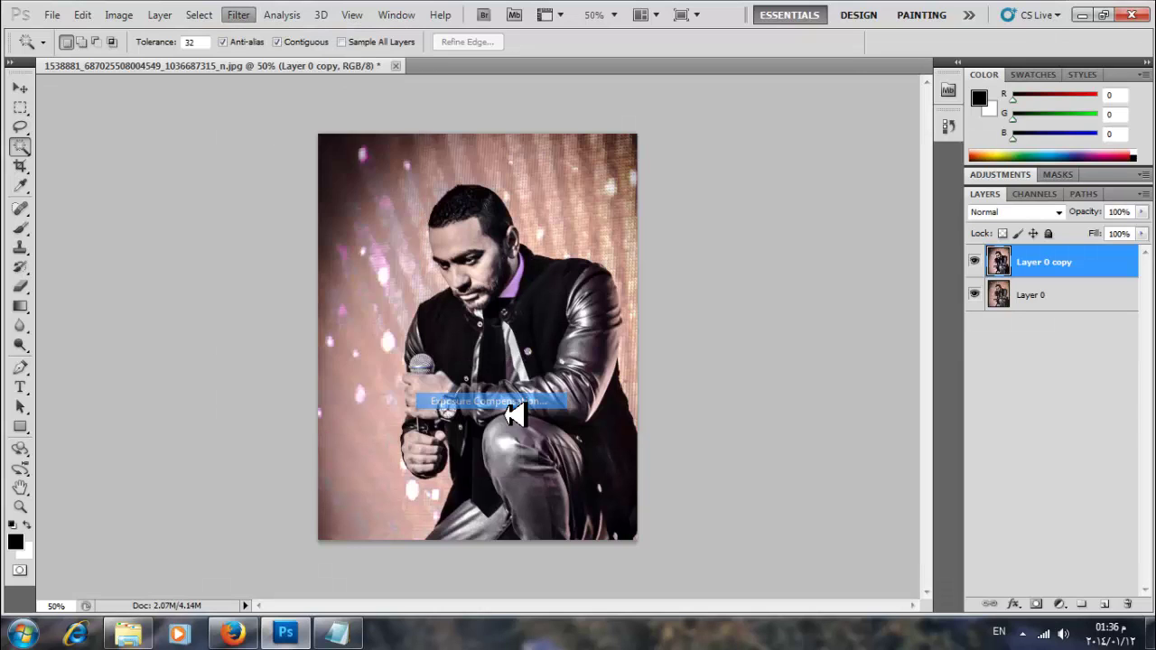
drag(425, 434, 452, 434)
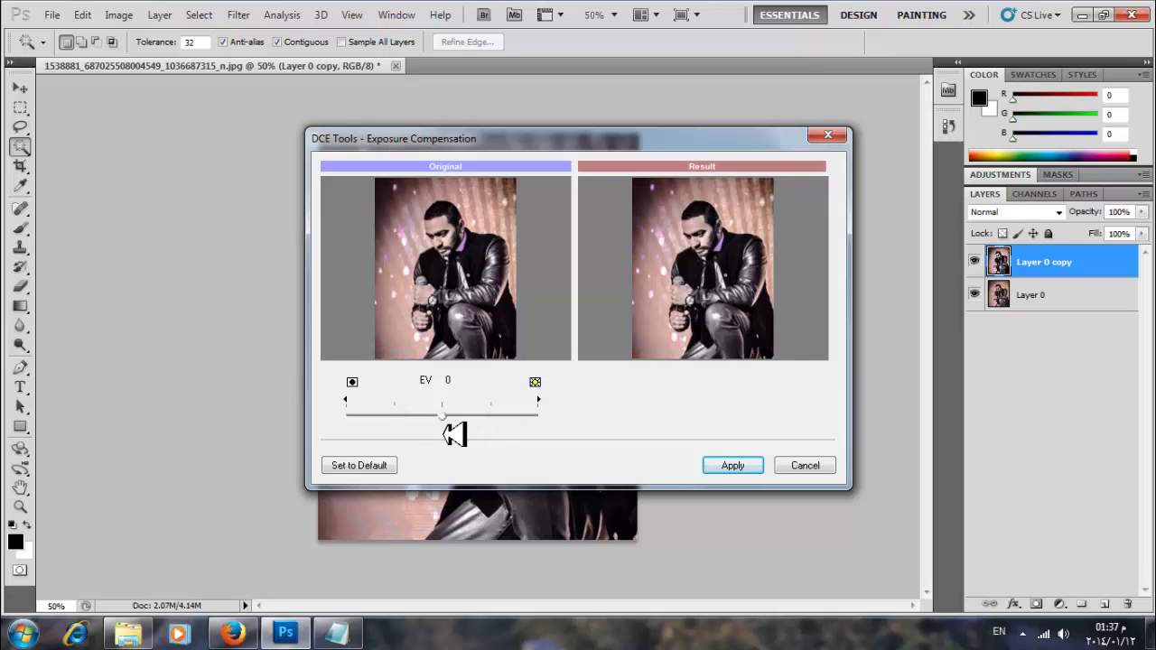
click(359, 466)
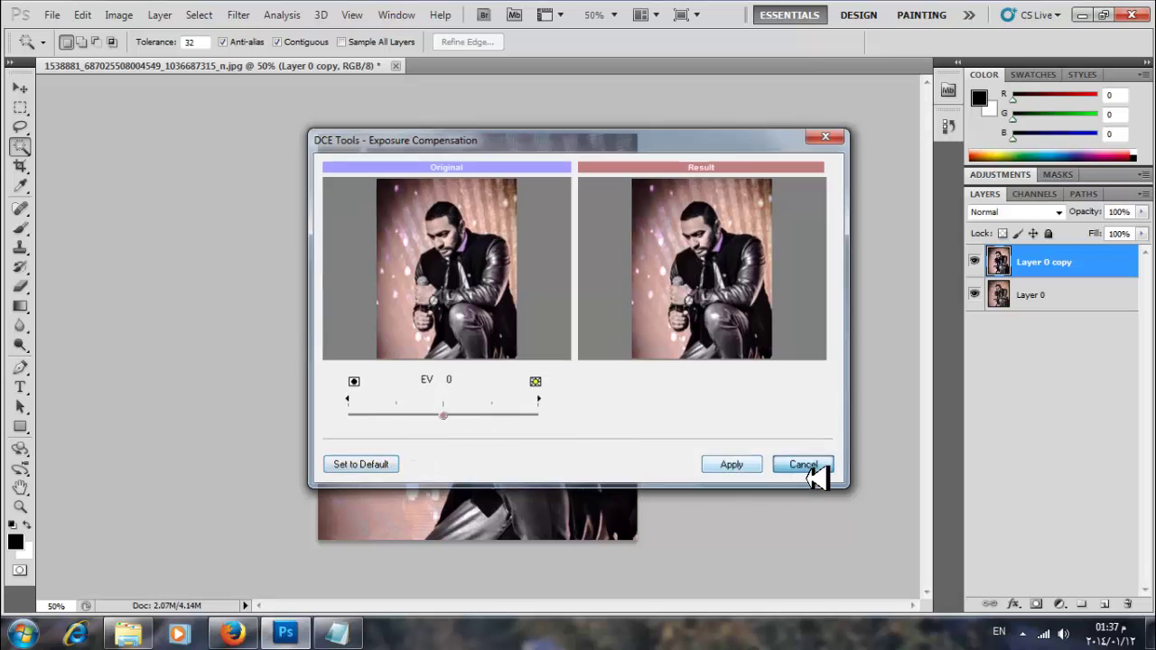
click(805, 466)
- Apply the DCE Tools Hot Pixels Fix to Layer 0 copy with the filter strength at about its maximum
click(239, 15)
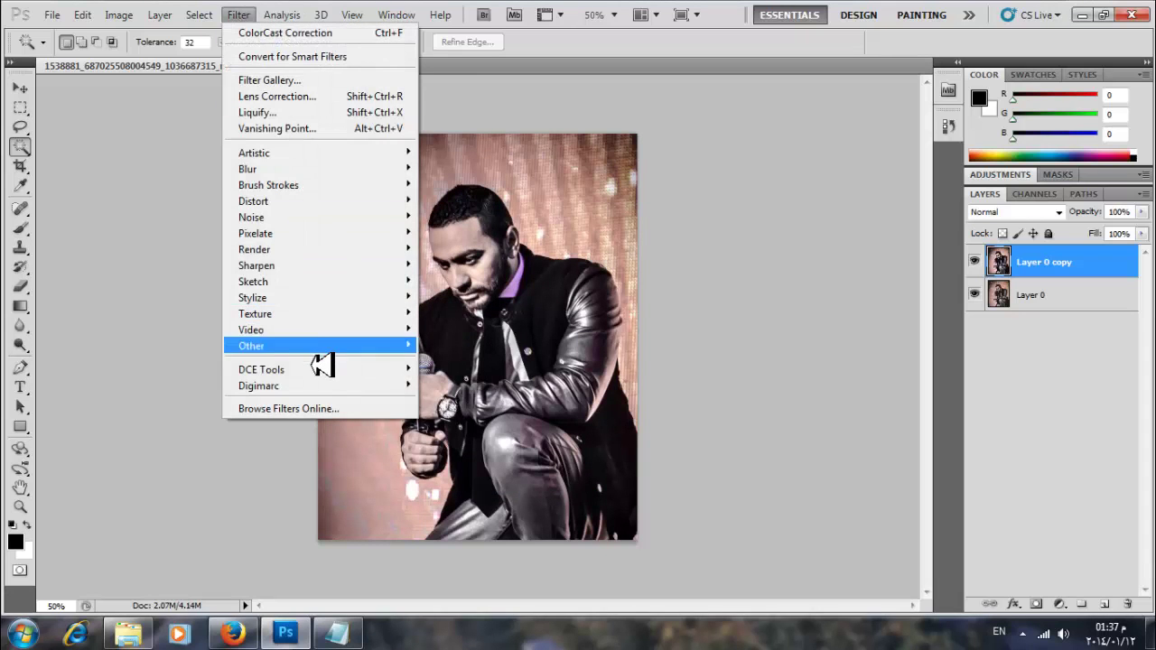
mouse_move(318, 374)
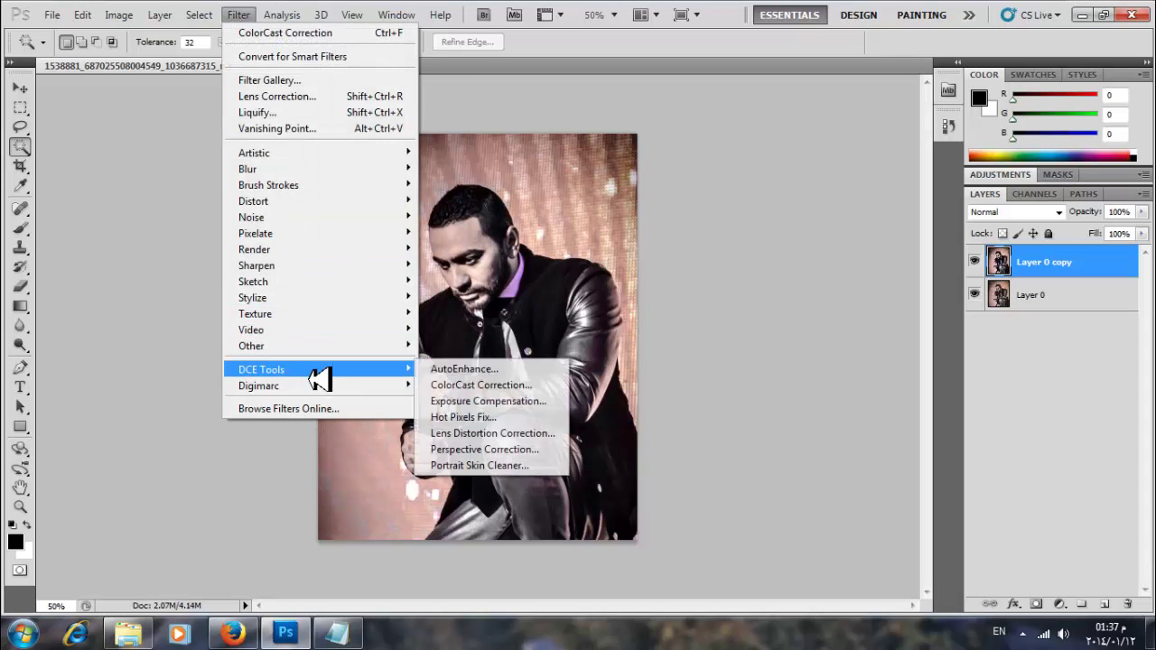
click(465, 420)
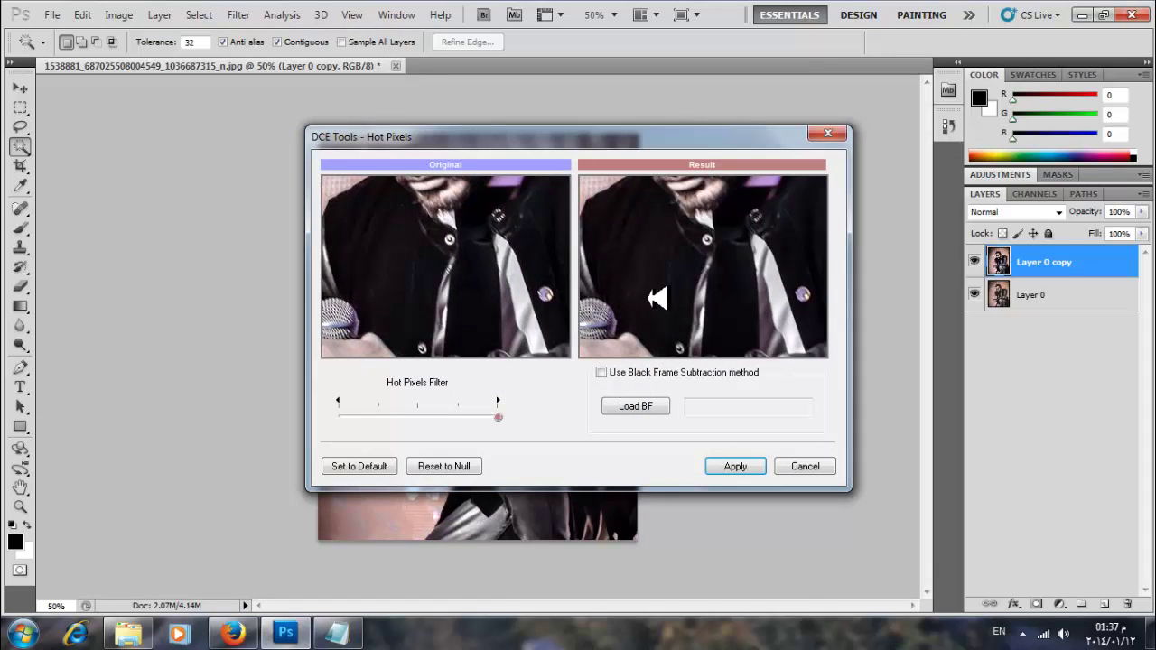
drag(497, 418, 560, 421)
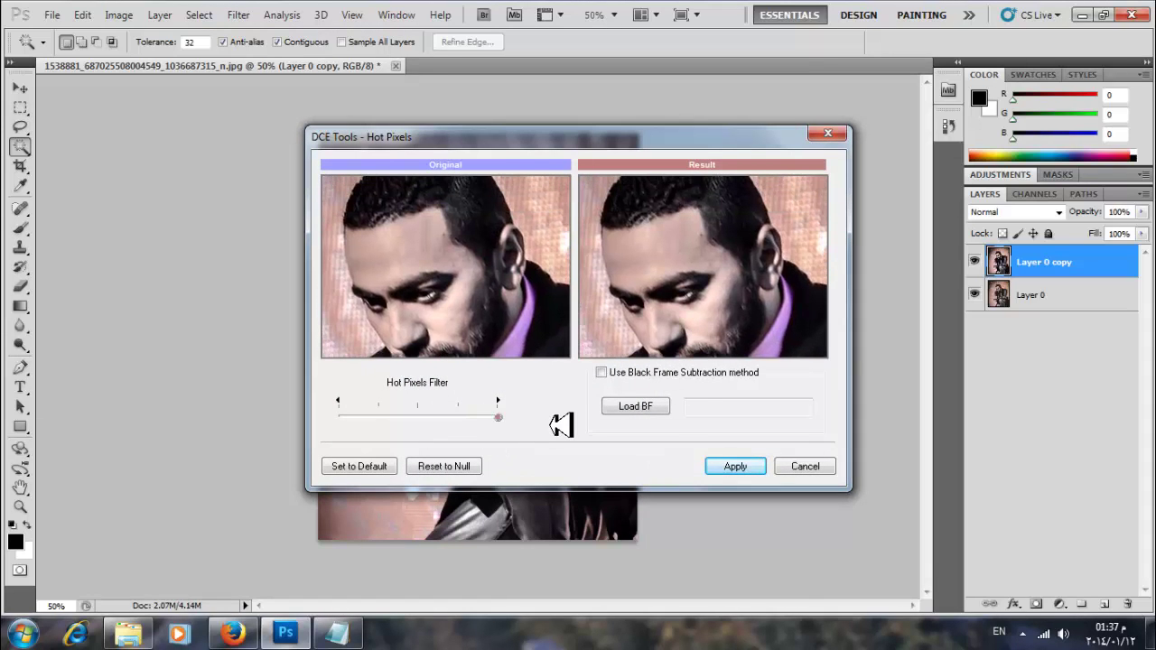
drag(606, 359, 718, 286)
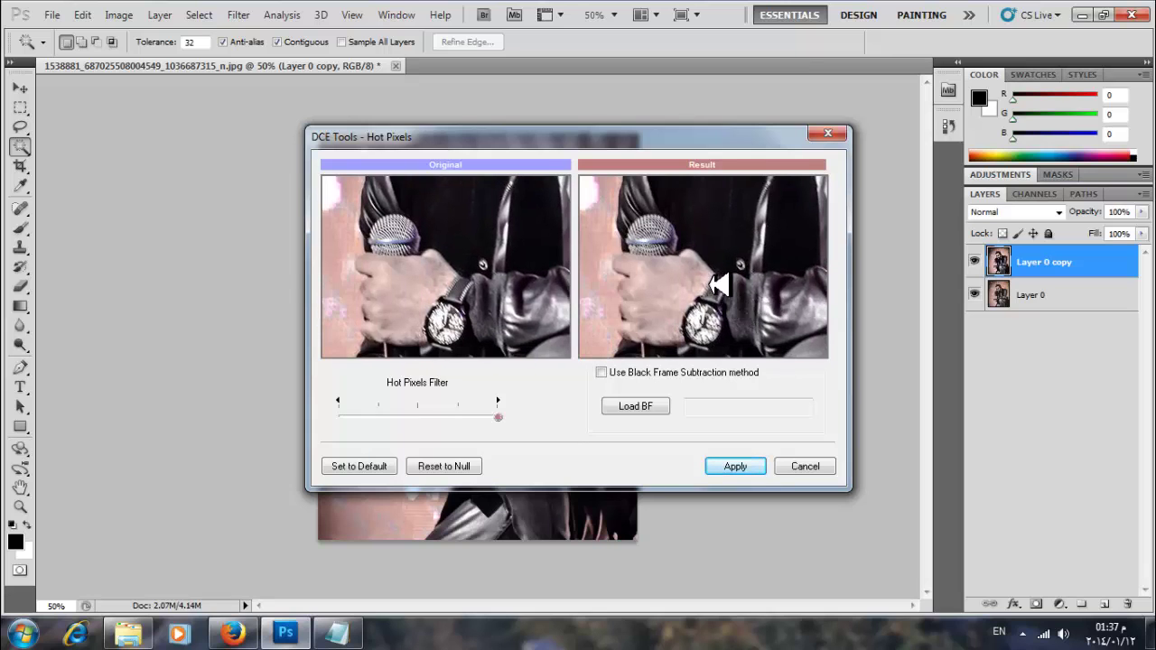
drag(498, 428, 543, 415)
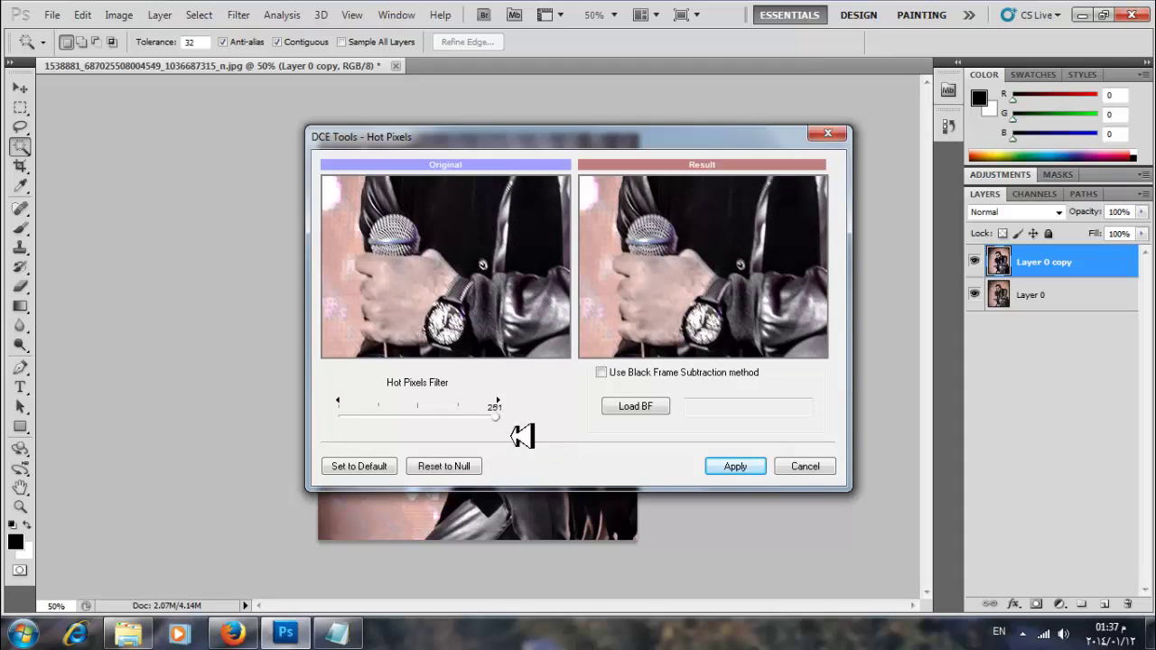
click(734, 466)
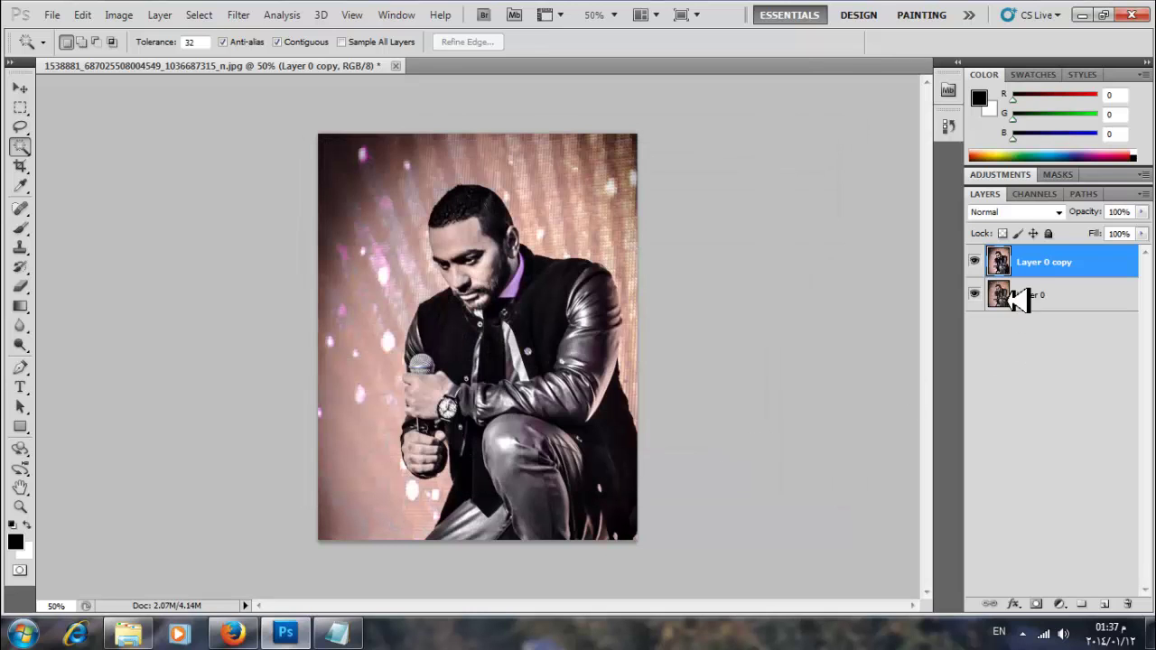
- Hide and show Layer 0 copy to compare the hot pixels fix with the original photo
click(975, 262)
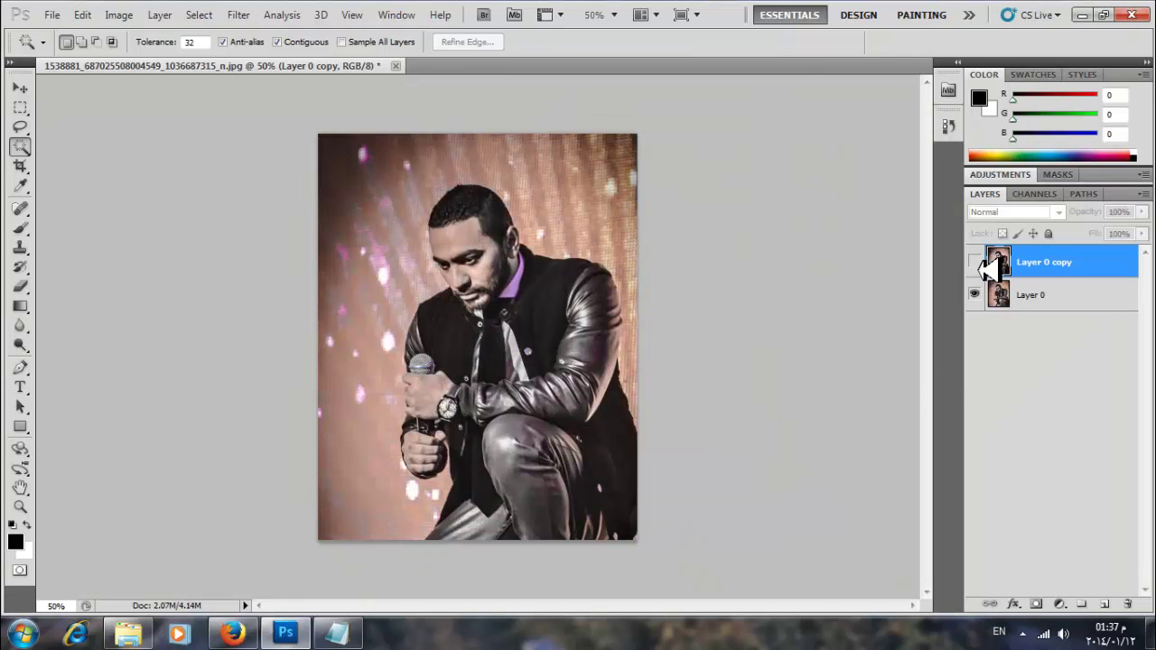
click(980, 262)
click(976, 262)
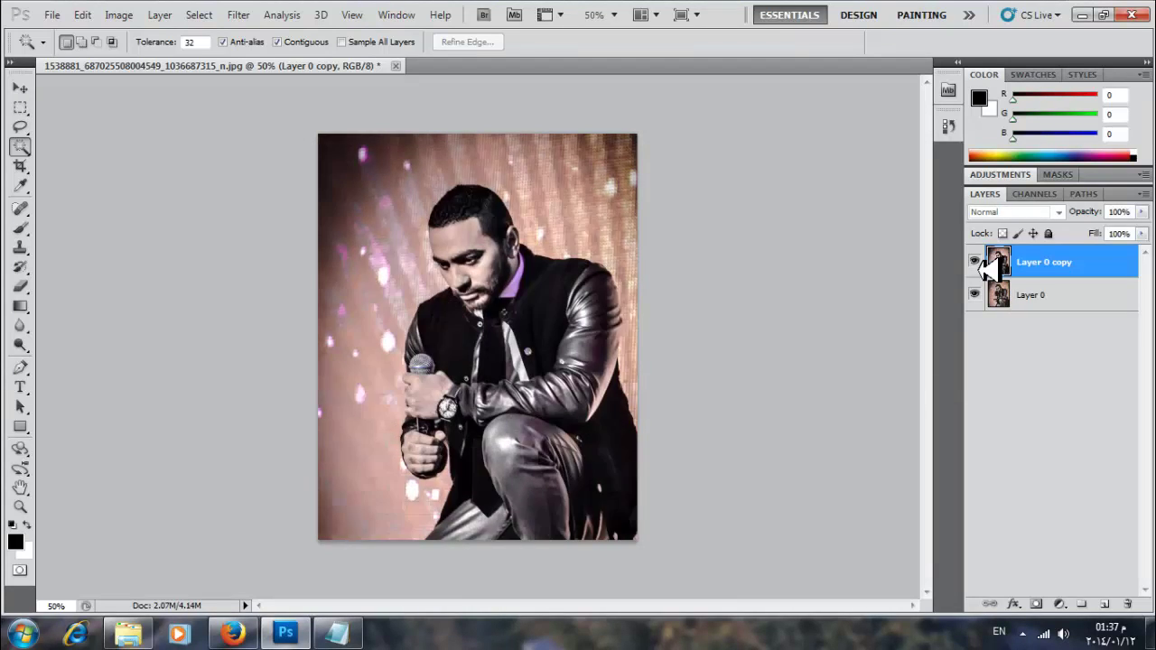
- Try the DCE Tools Lens Distortion Correction for barrel distortion at 51 ‰ and cancel it
click(199, 14)
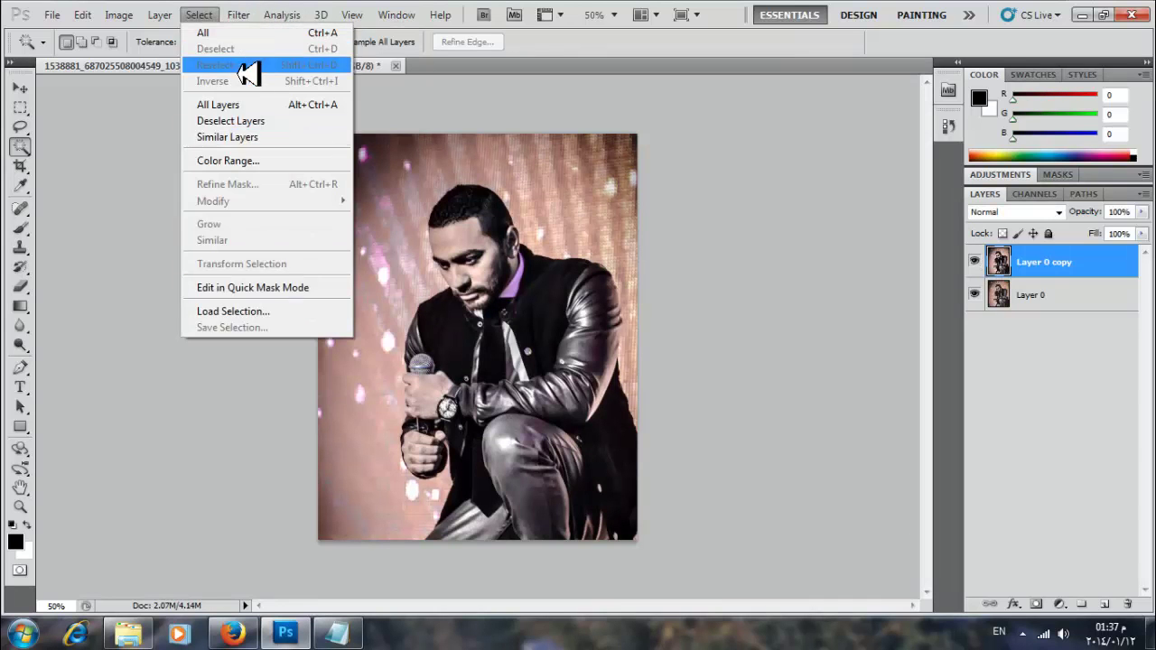
mouse_move(238, 14)
mouse_move(313, 370)
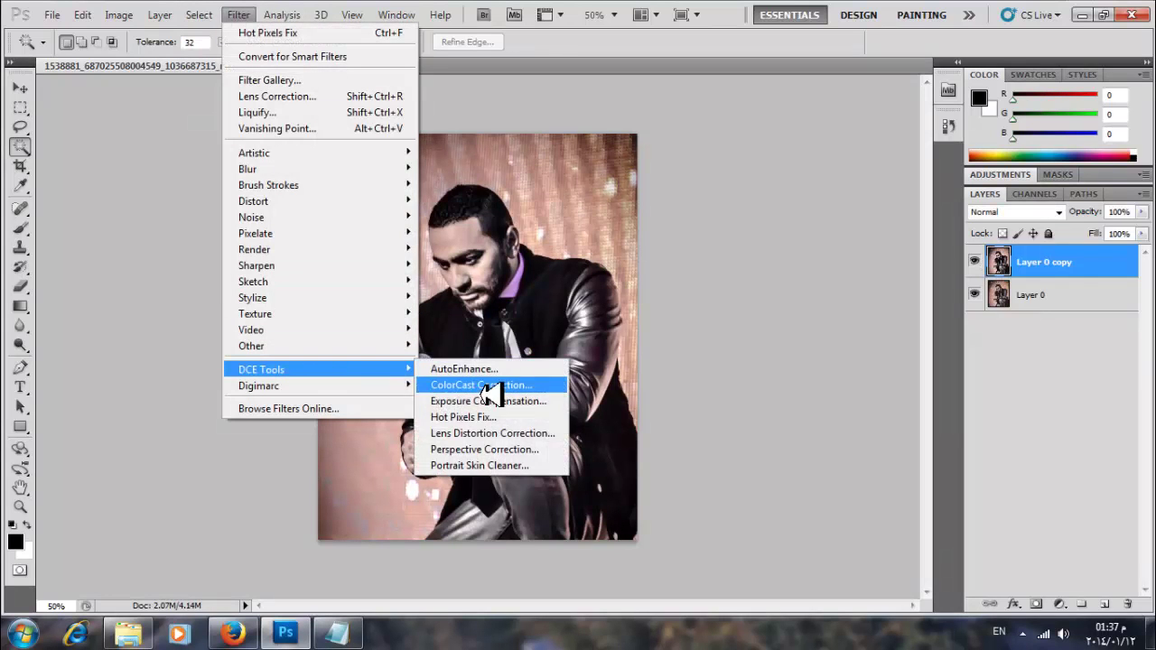
click(483, 434)
drag(606, 410, 810, 405)
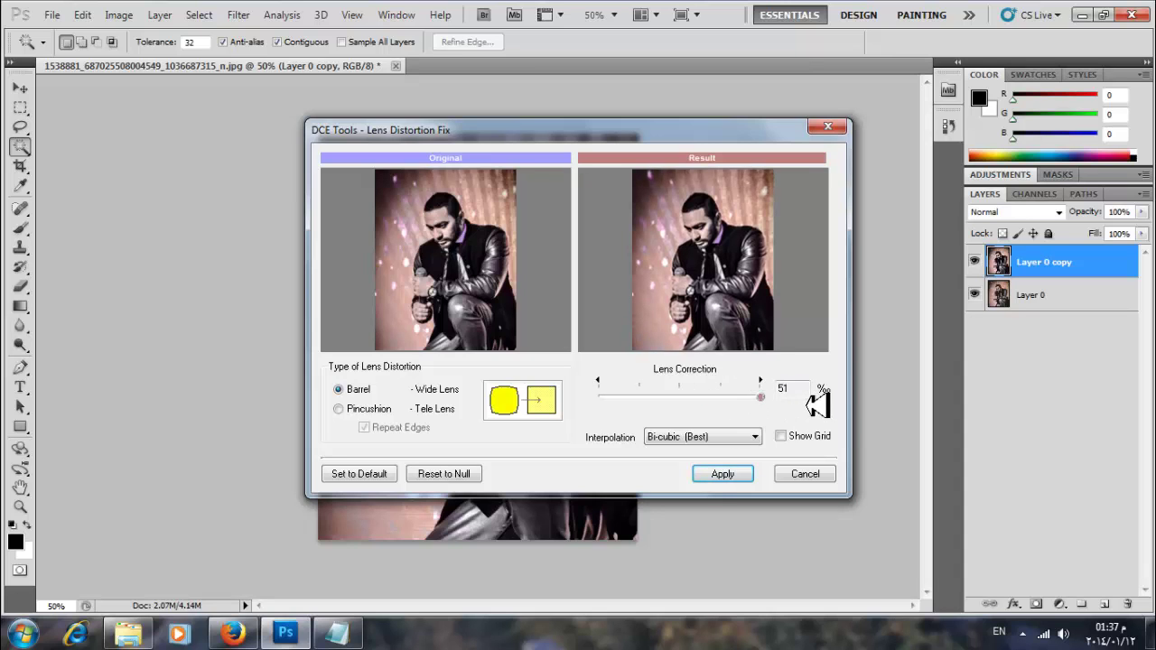
click(804, 476)
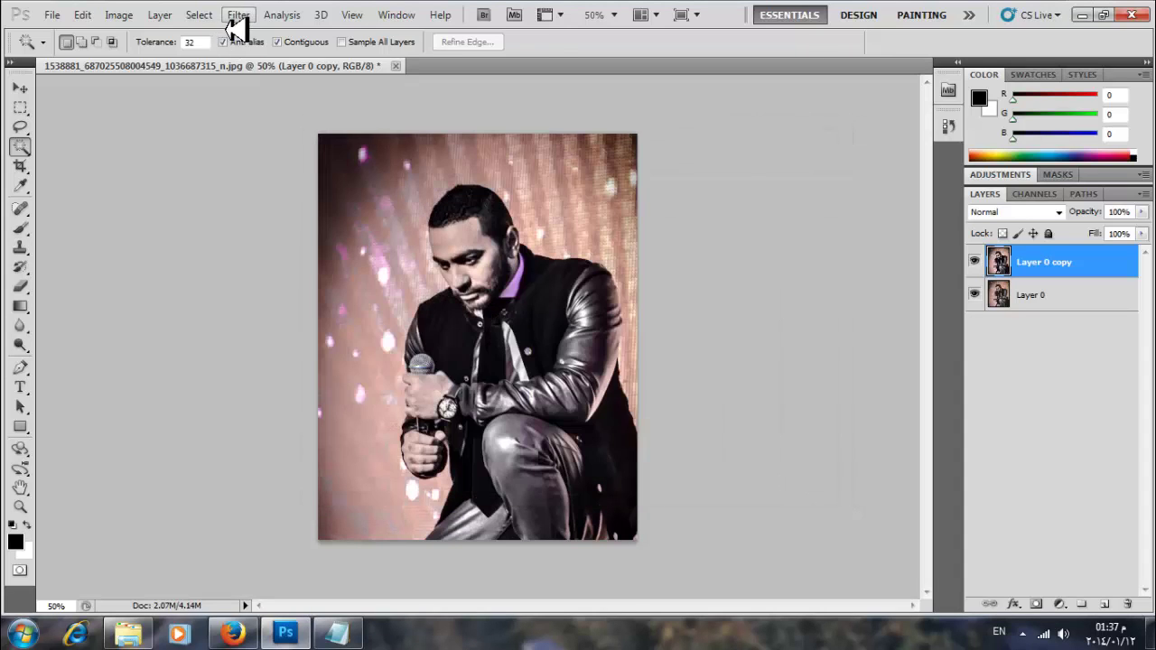
click(238, 15)
mouse_move(304, 370)
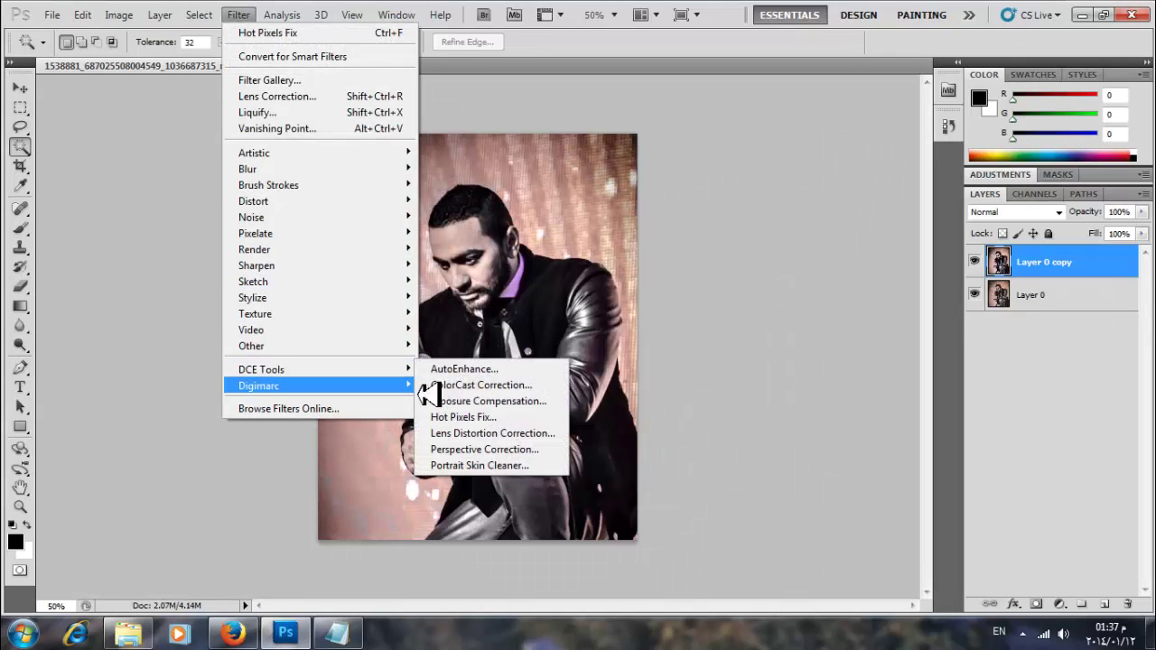
click(490, 435)
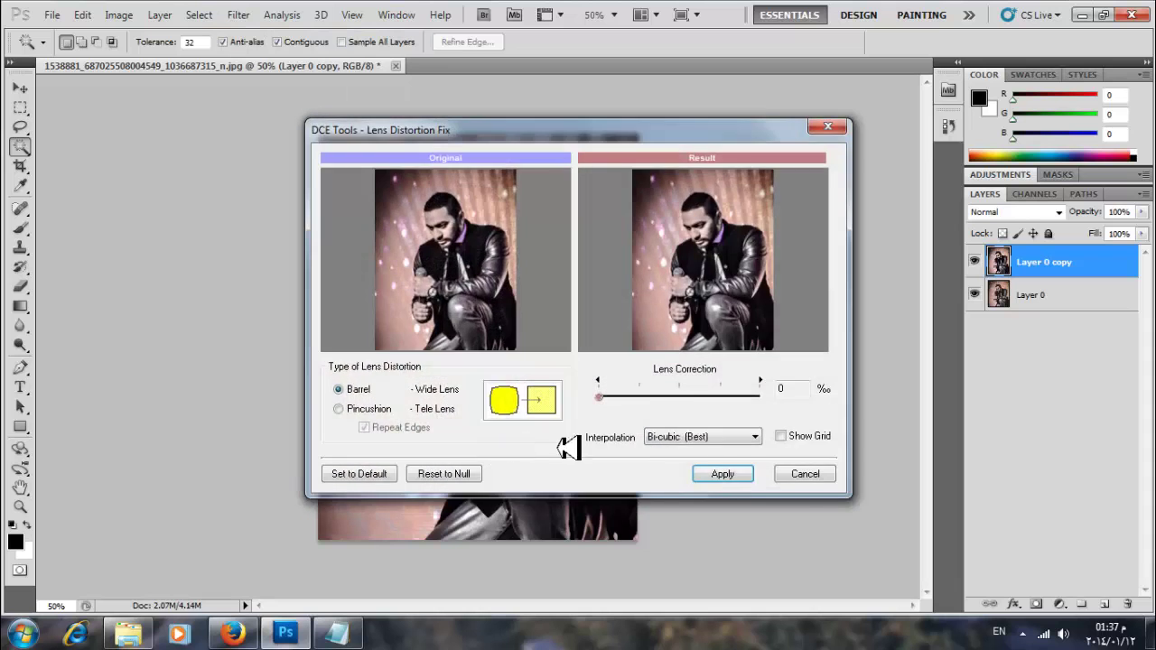
click(804, 474)
- View the DCE Tools Perspective Correction filter with its grid on Layer 0 copy and cancel it without changes
click(238, 15)
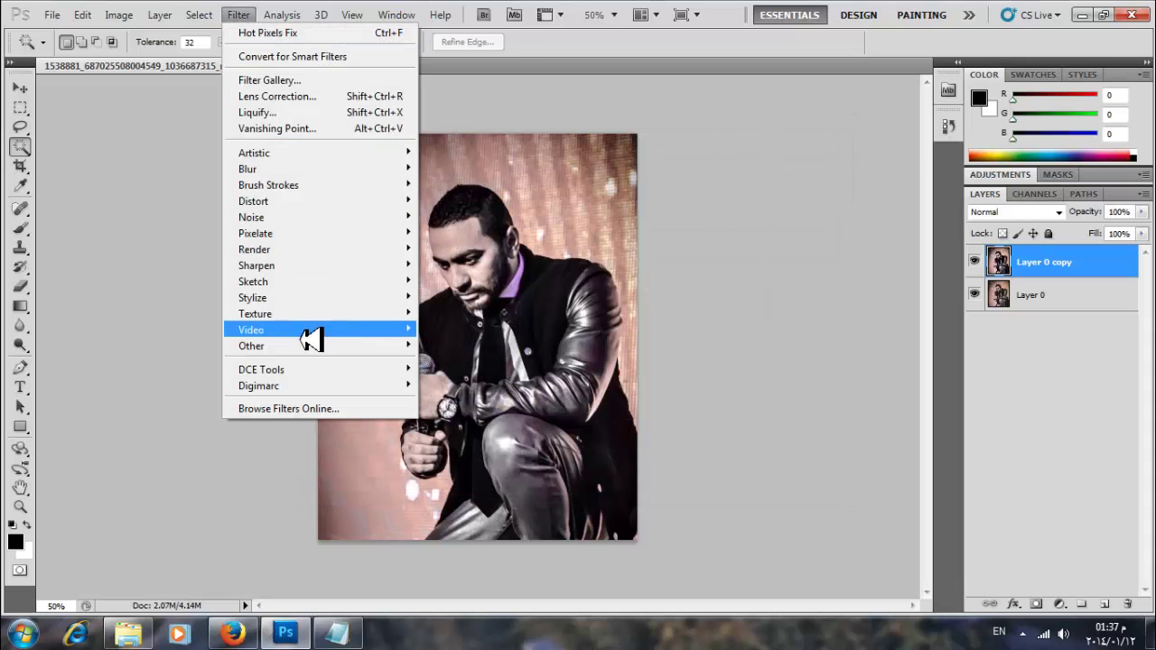
mouse_move(350, 375)
click(479, 449)
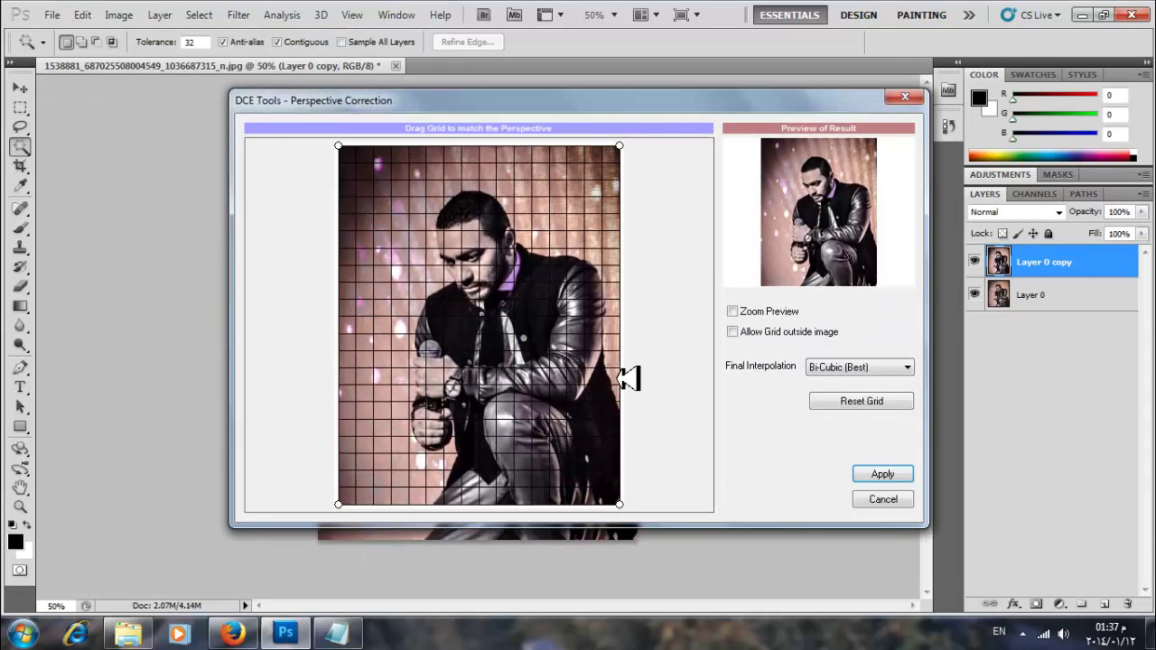
click(876, 502)
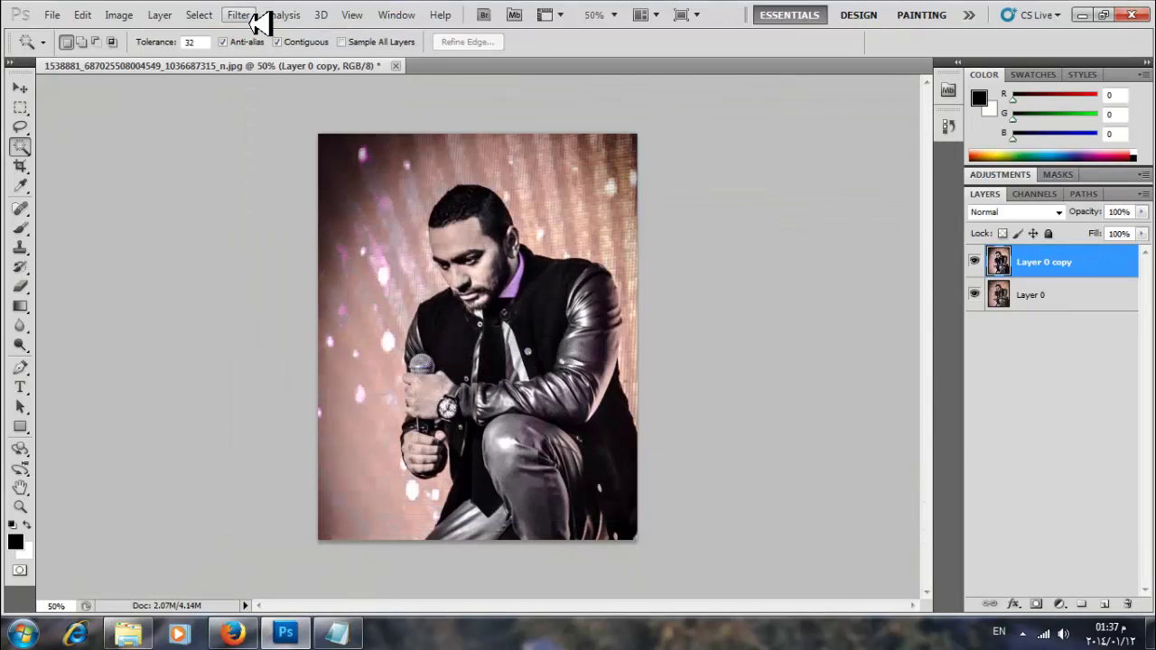
- Apply the DCE Tools Portrait Skin Cleaner to Layer 0 copy, previewing the face, with effect strength at about one third and Enhance Flesh Tones on
click(243, 16)
mouse_move(334, 370)
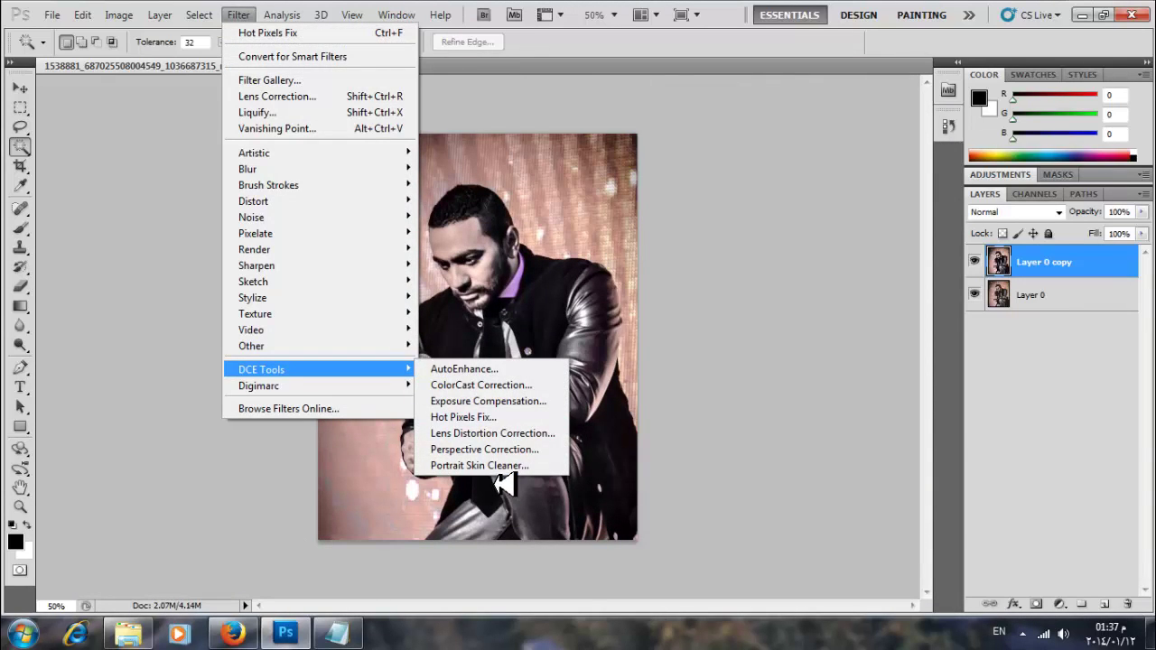
click(502, 467)
drag(519, 318, 464, 338)
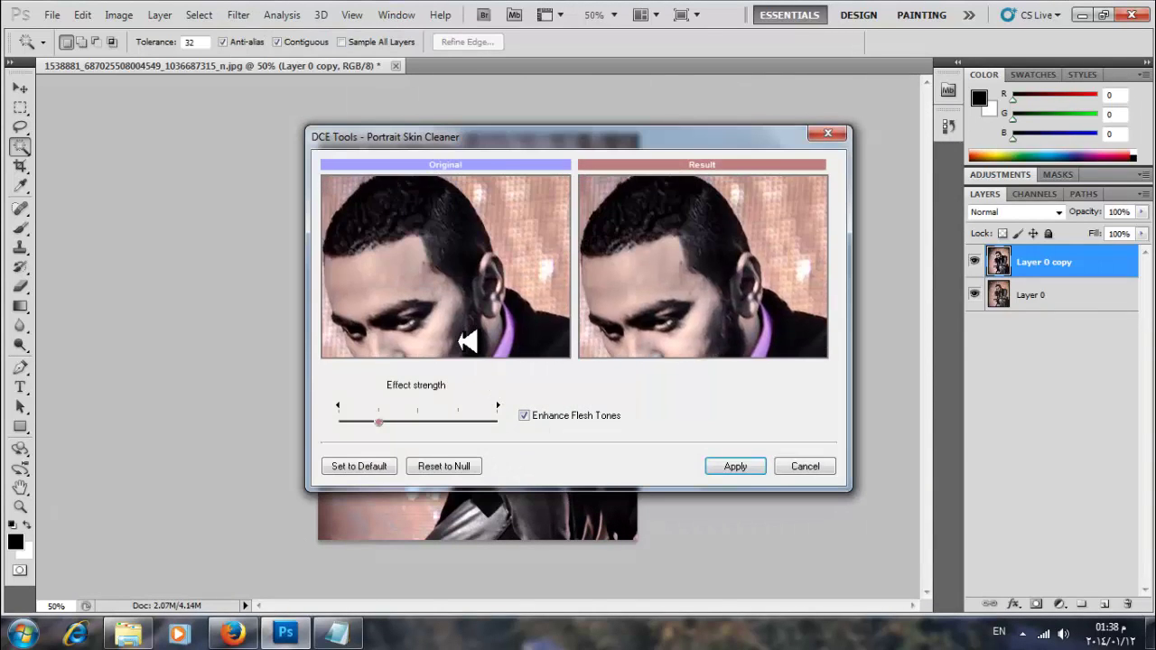
drag(380, 432, 406, 438)
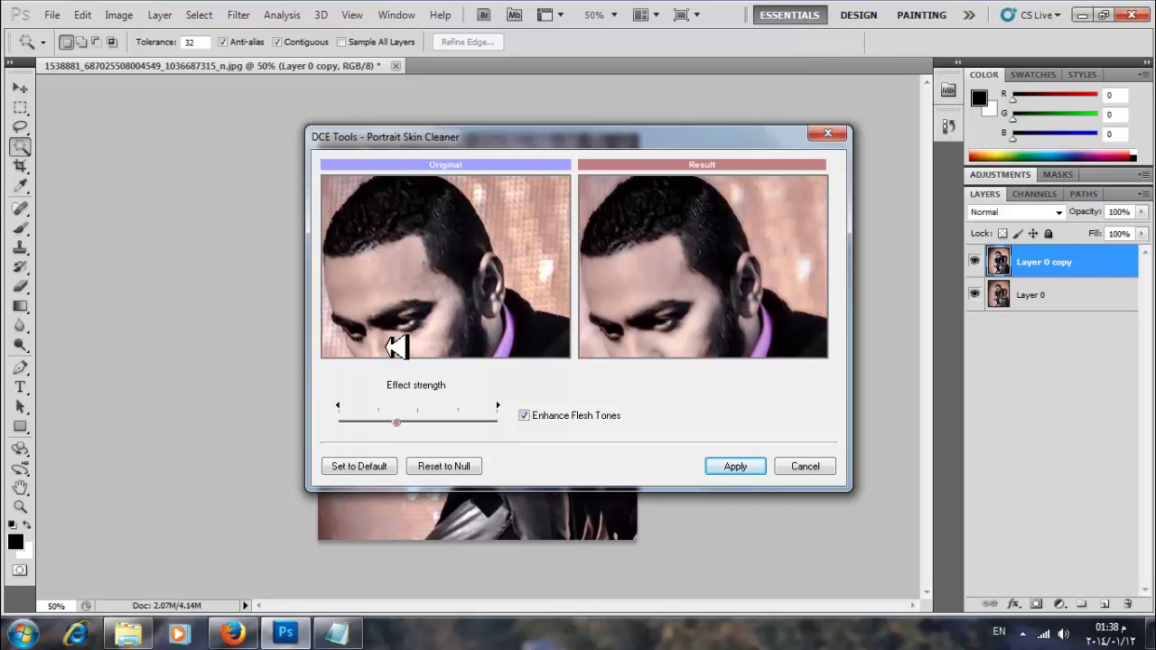
click(735, 466)
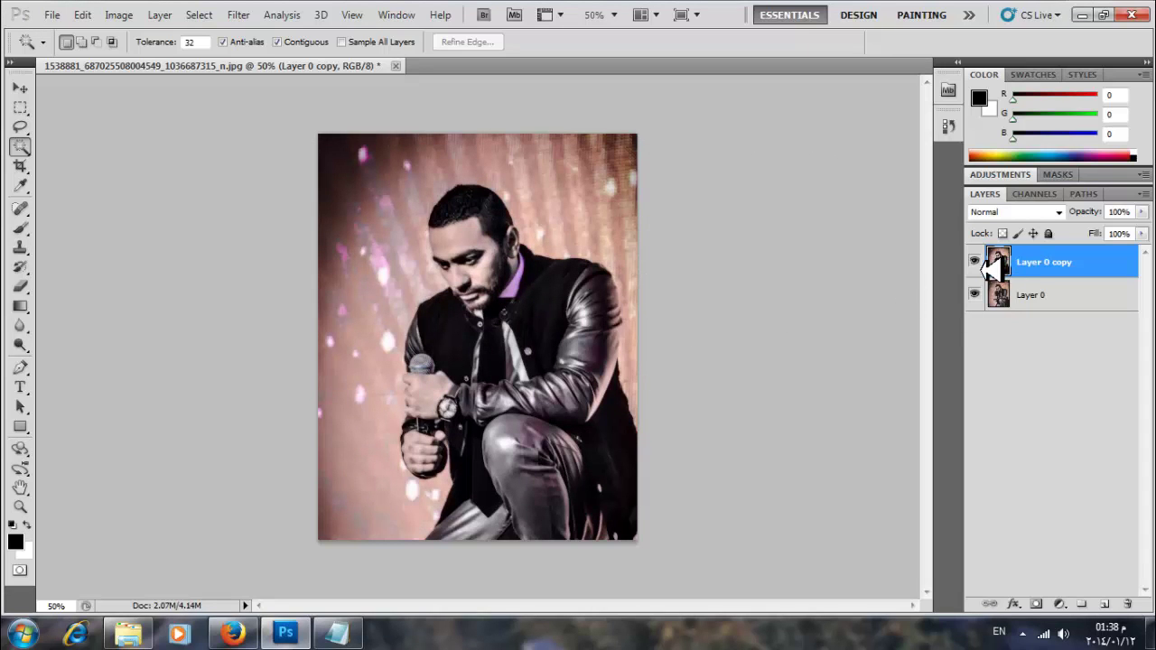
- Hide and show Layer 0 copy repeatedly to compare the skin cleaning with the original photo
click(975, 262)
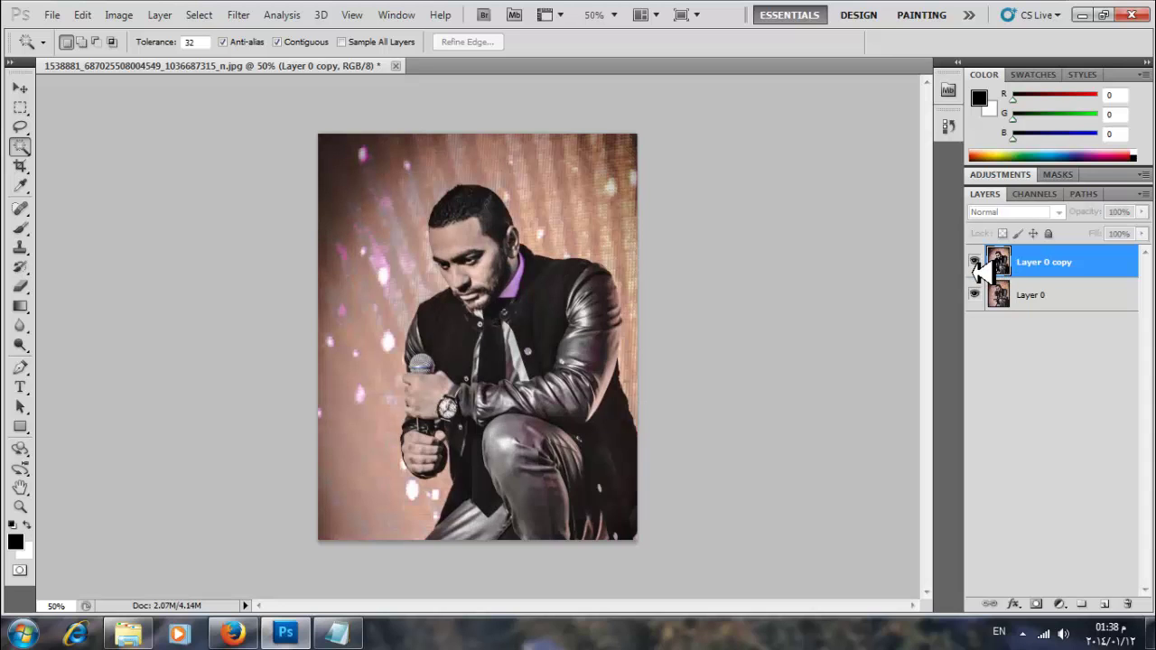
click(975, 262)
click(975, 261)
click(974, 262)
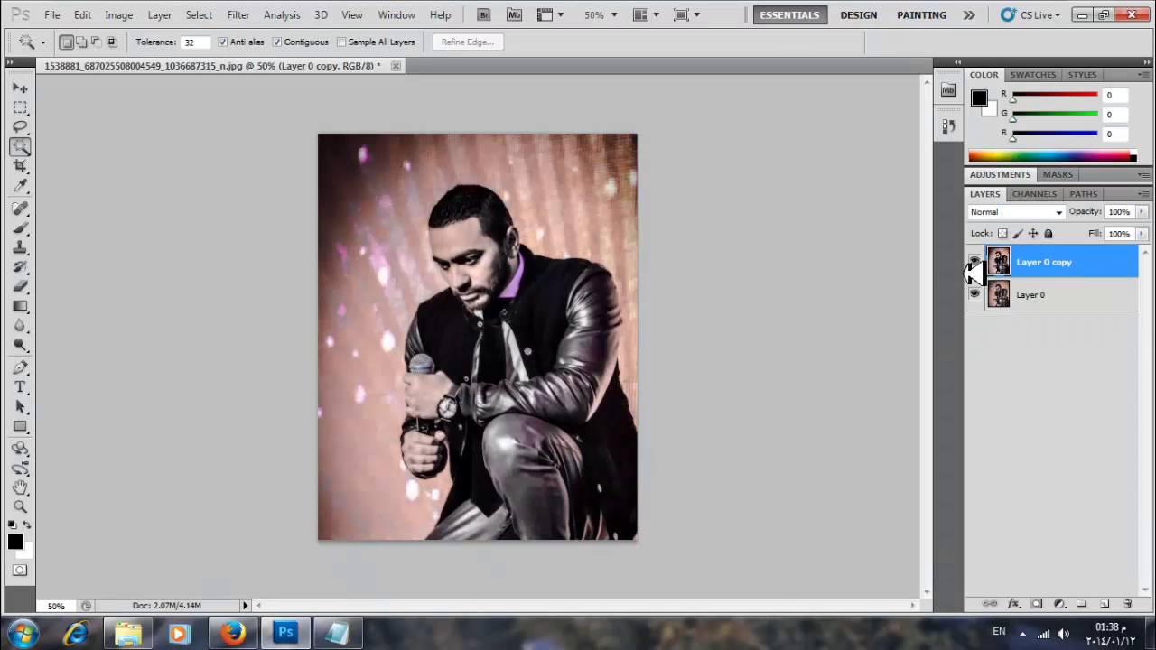